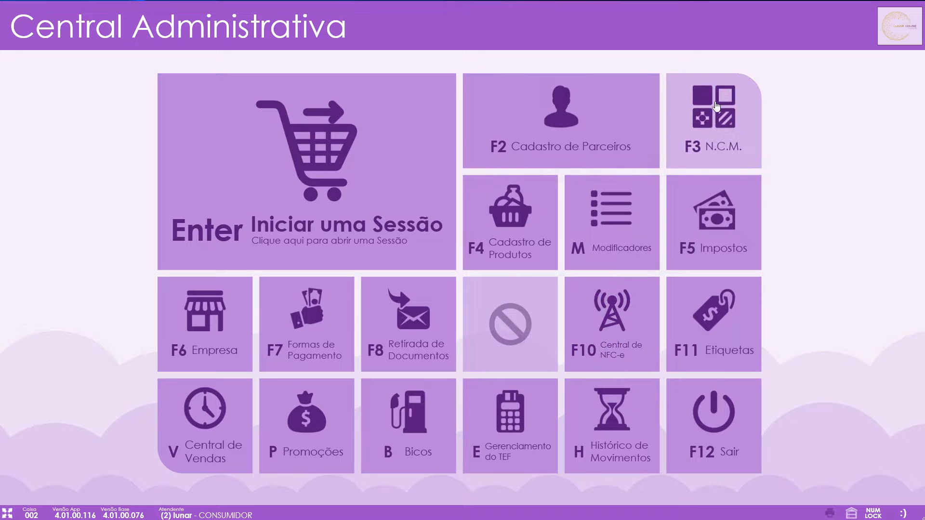
Step: Open the N.C.M. register, move the Chrome window over it and enlarge the browser to fill the screen
click(722, 127)
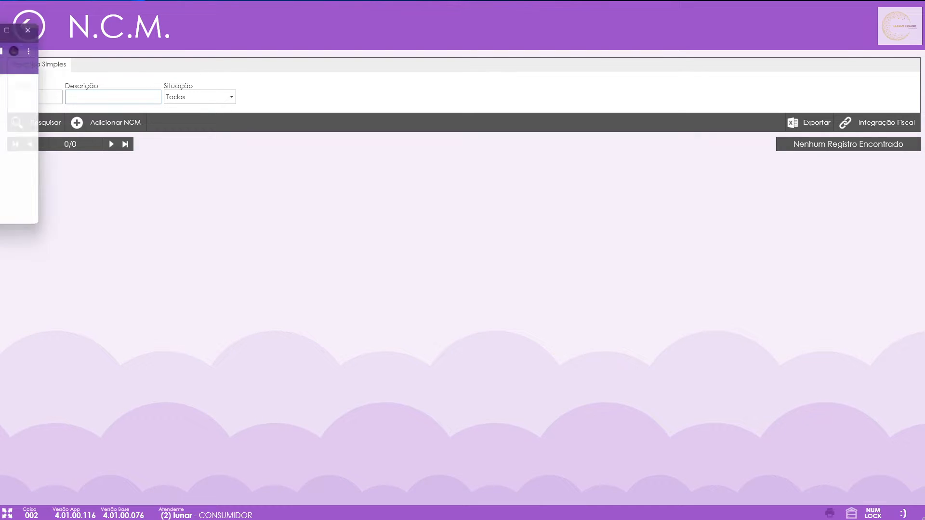
drag(0, 27, 171, 15)
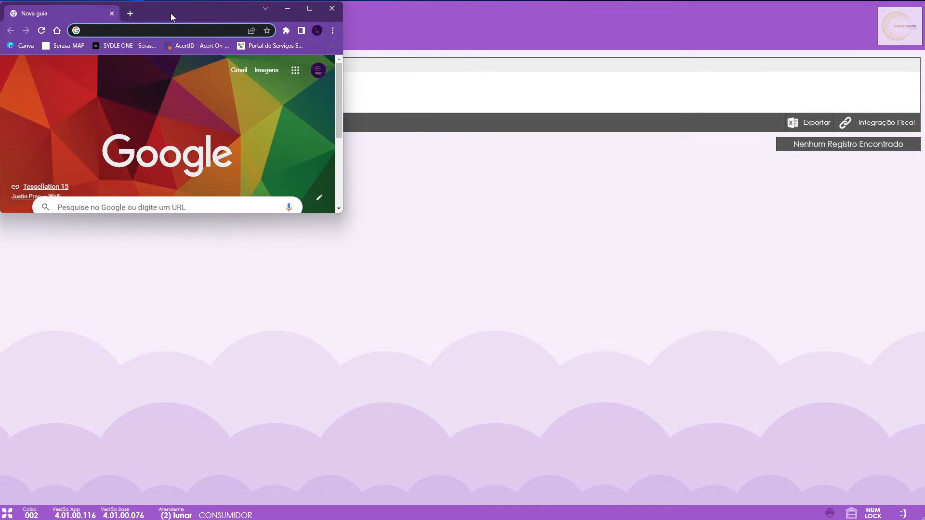
click(342, 209)
drag(344, 210, 922, 503)
click(343, 212)
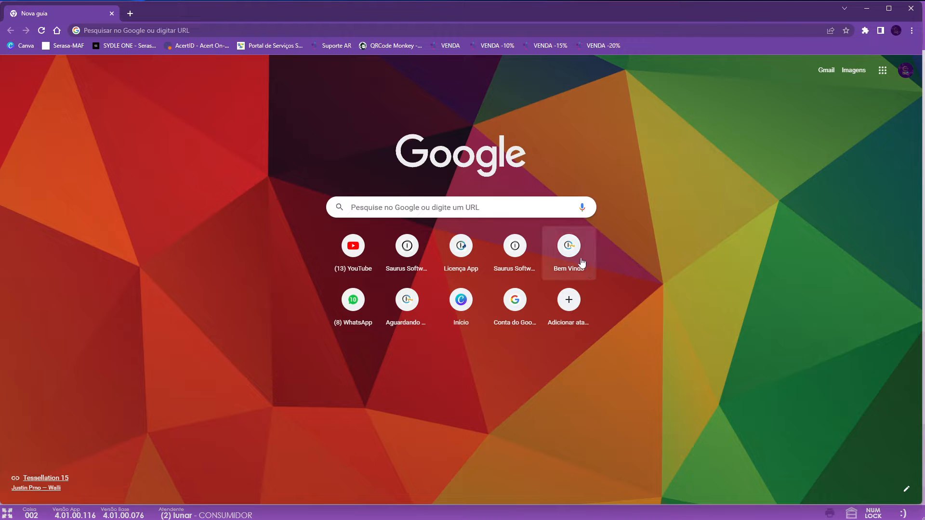
Step: Go to Google and search for "ncm da carne" to view the NCM code for beef
click(514, 214)
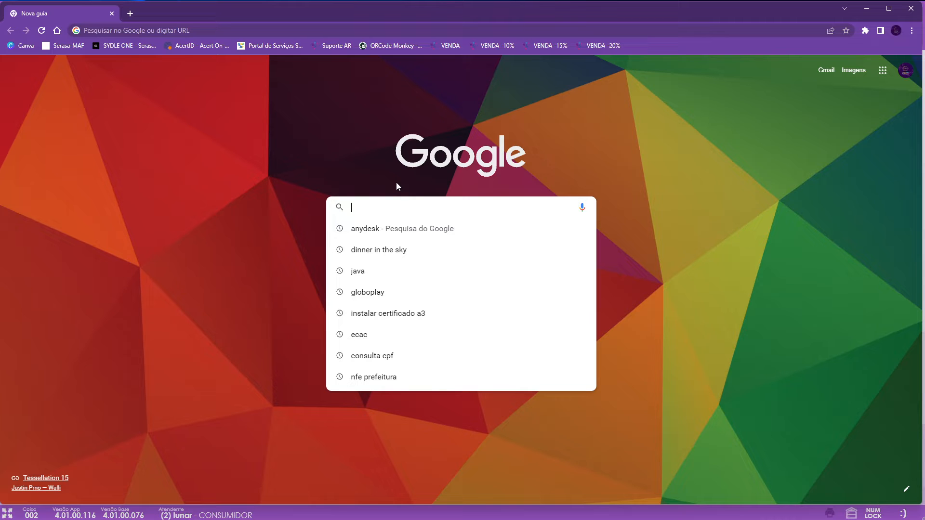
click(291, 33)
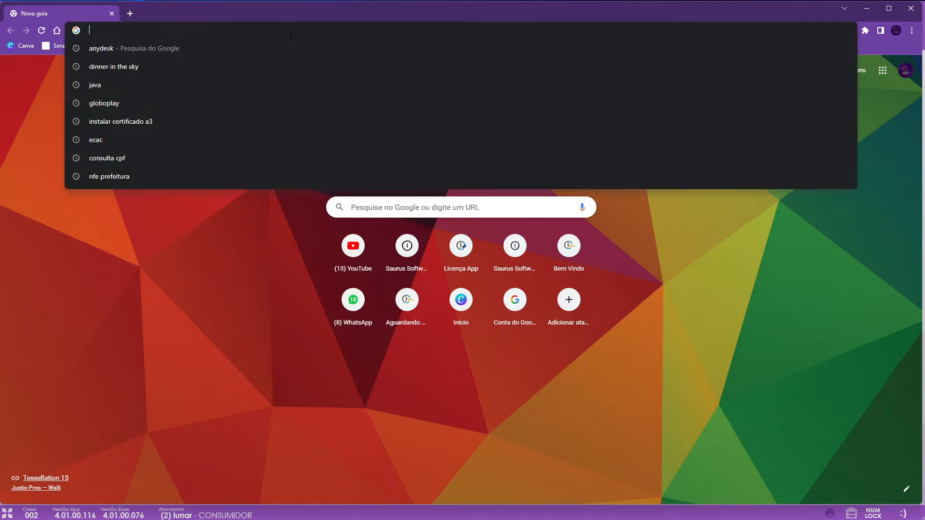
text(googl)
key(Return)
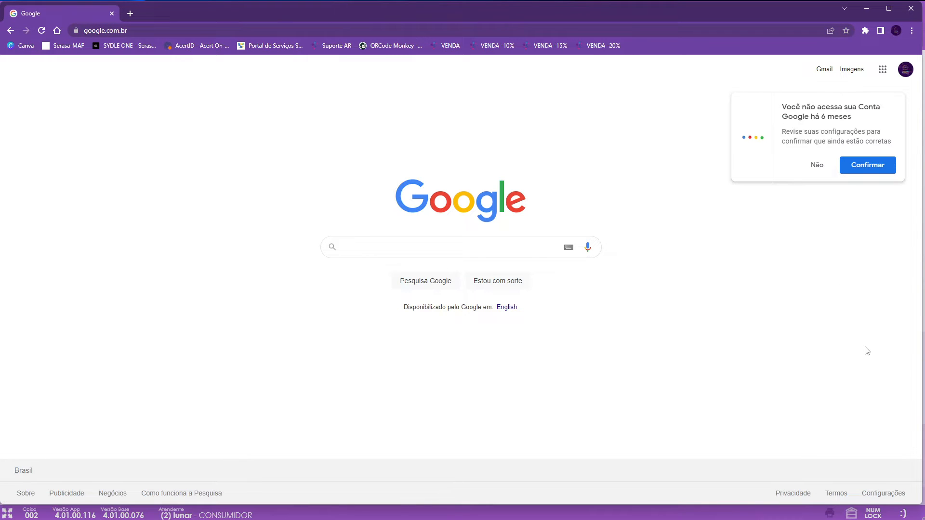
text(ncm)
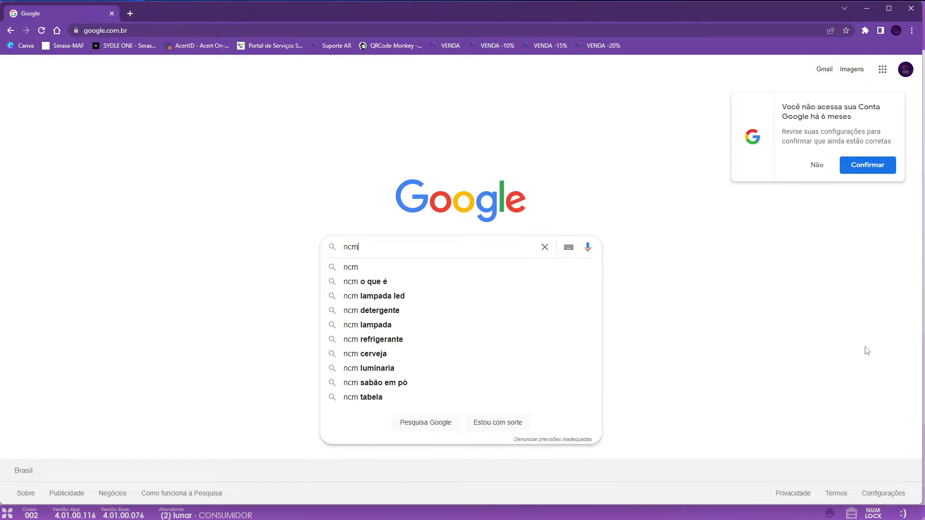
text( da carne)
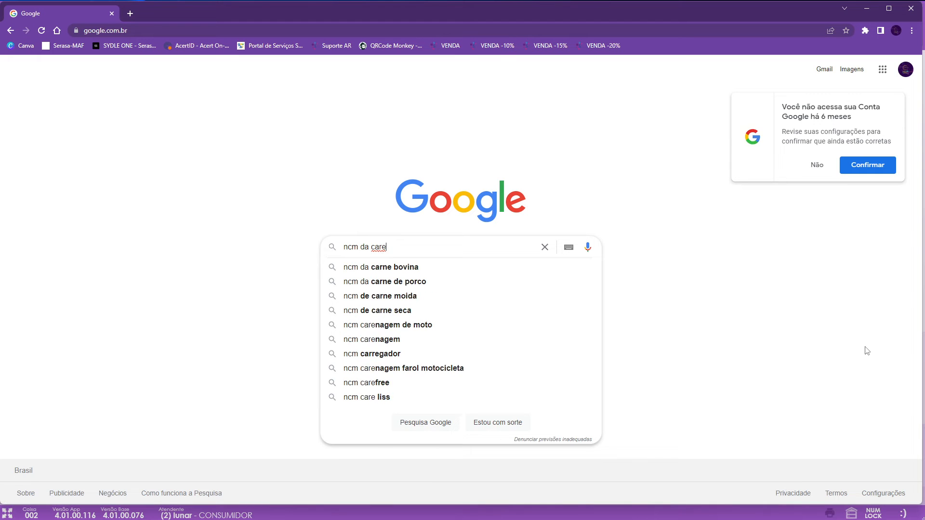
key(Return)
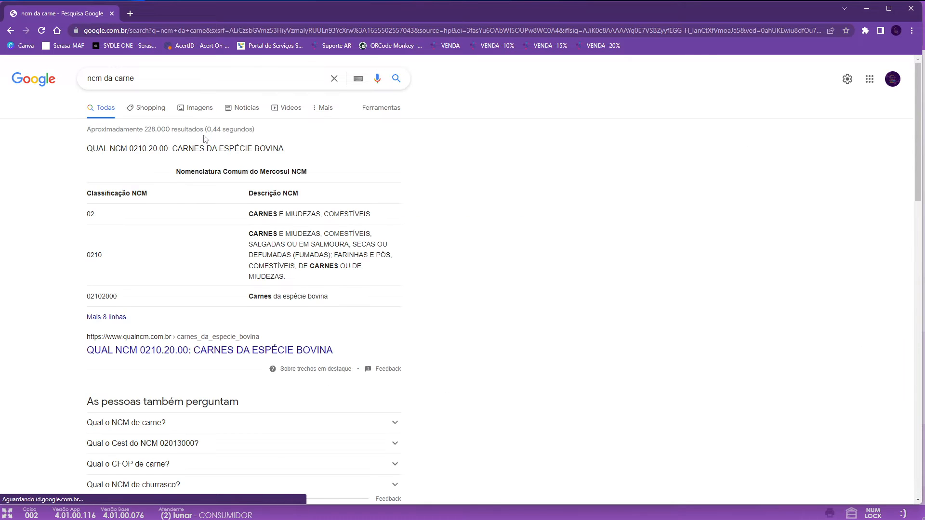
drag(167, 146, 129, 148)
click(273, 160)
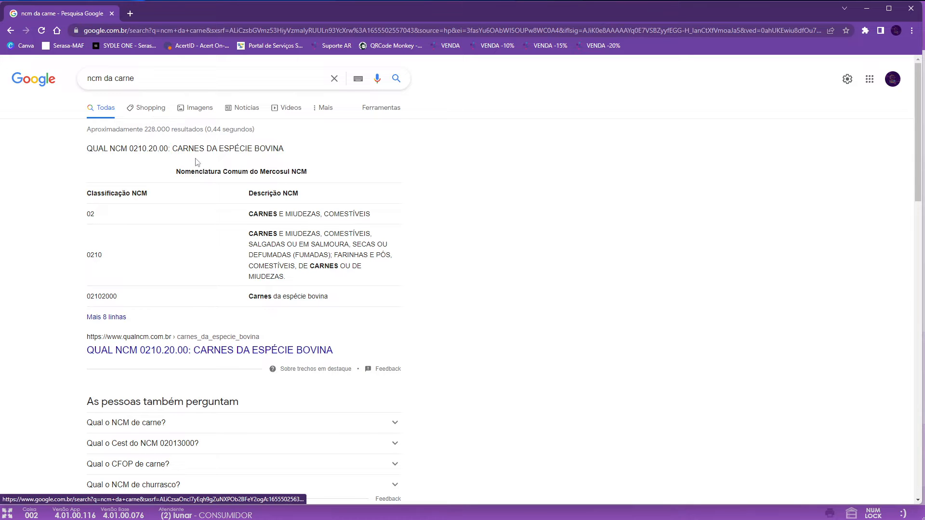
Step: Search Google Images for "danfe" and open the General Car page containing the sample invoice
click(206, 80)
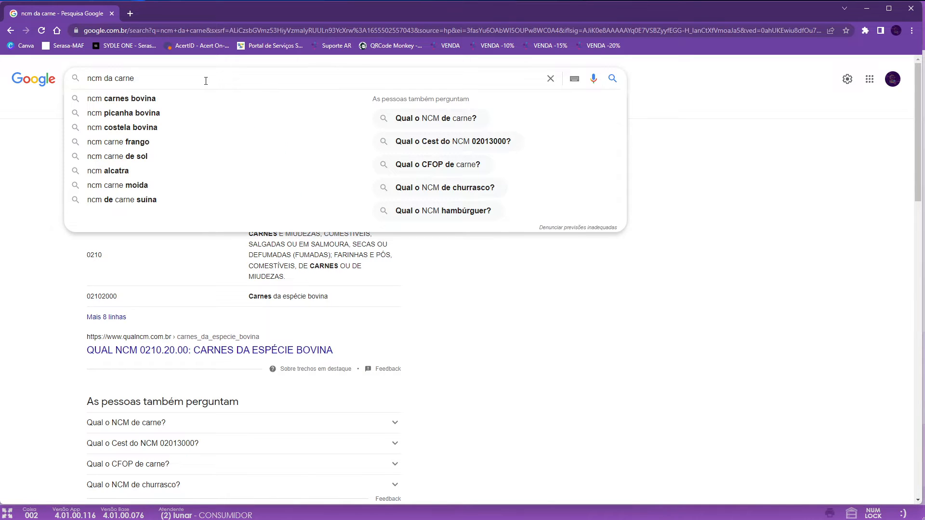
key(ctrl+a)
key(BackSpace)
text(danfe)
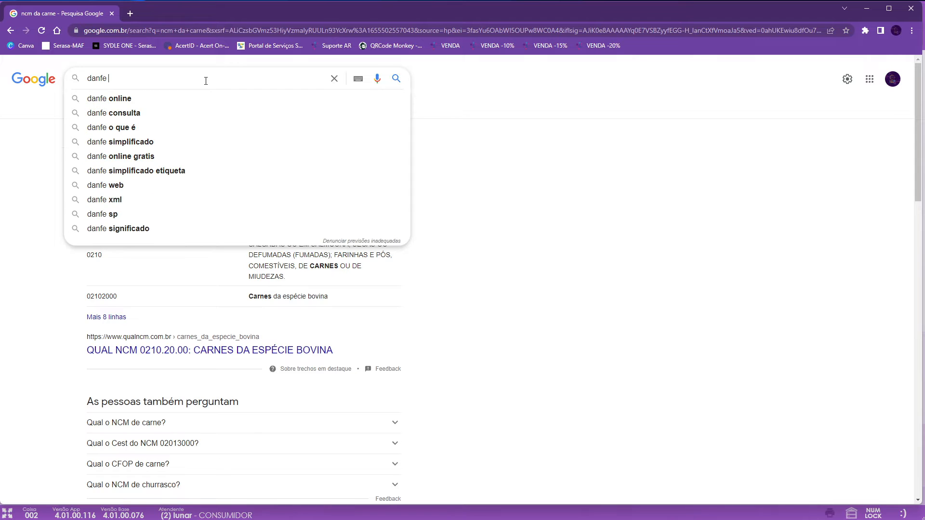
key(Return)
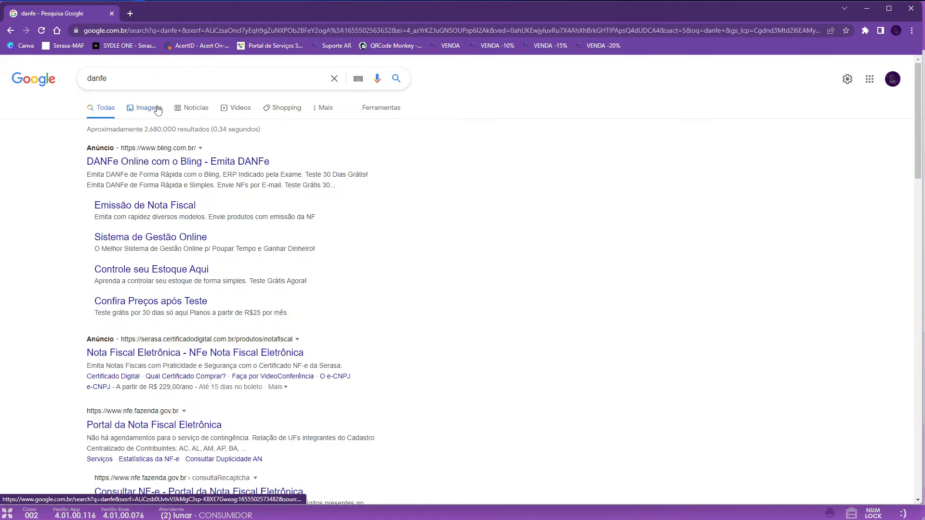
click(158, 110)
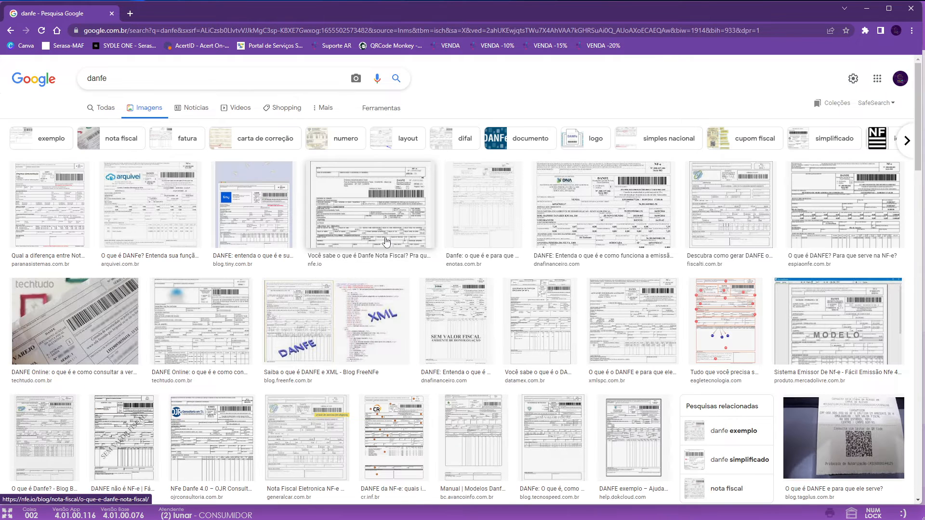
click(307, 436)
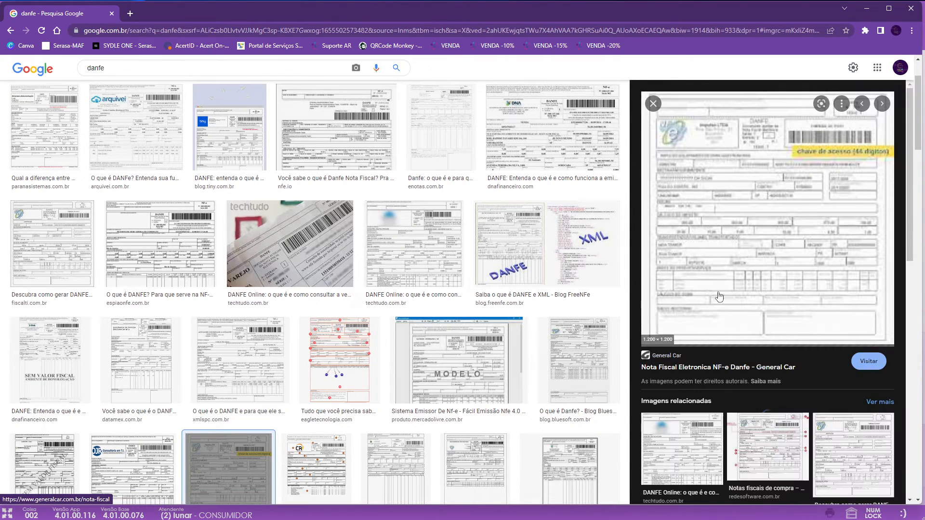
click(737, 291)
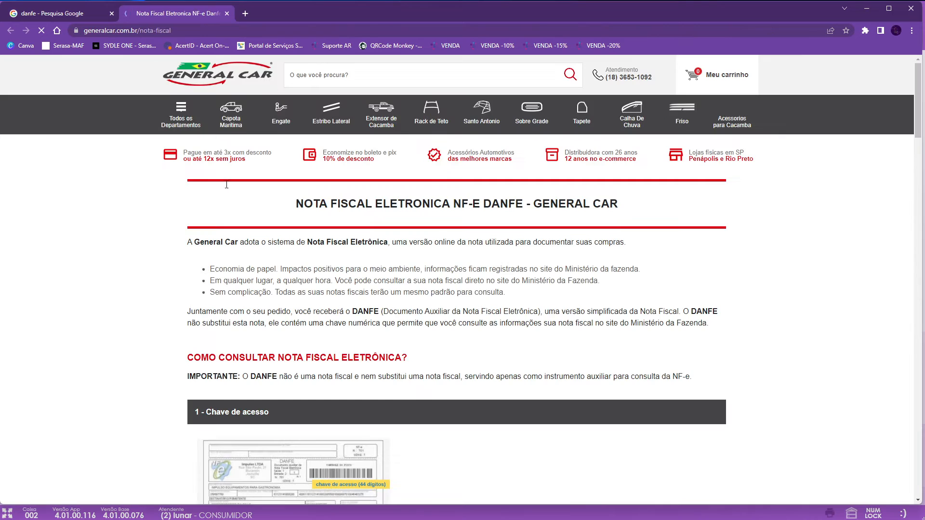
Step: Examine the NCM column in the sample DANFE's product data table at higher magnification, and close the page and the browser
scroll(226, 185, down, 10)
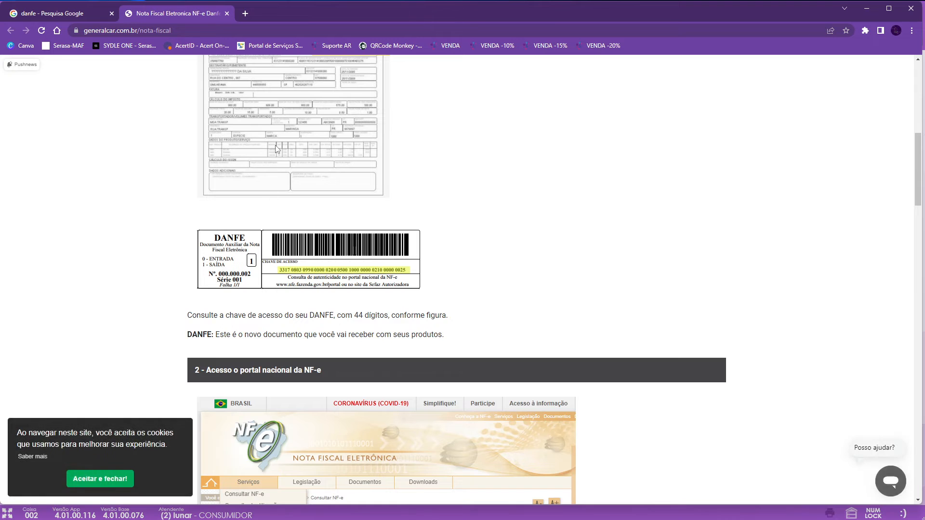
scroll(275, 149, up, 6)
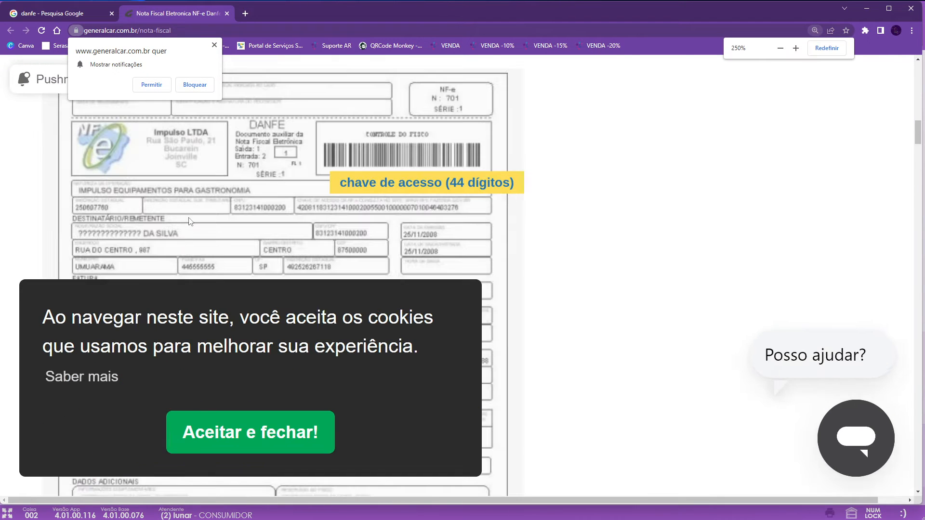
click(270, 432)
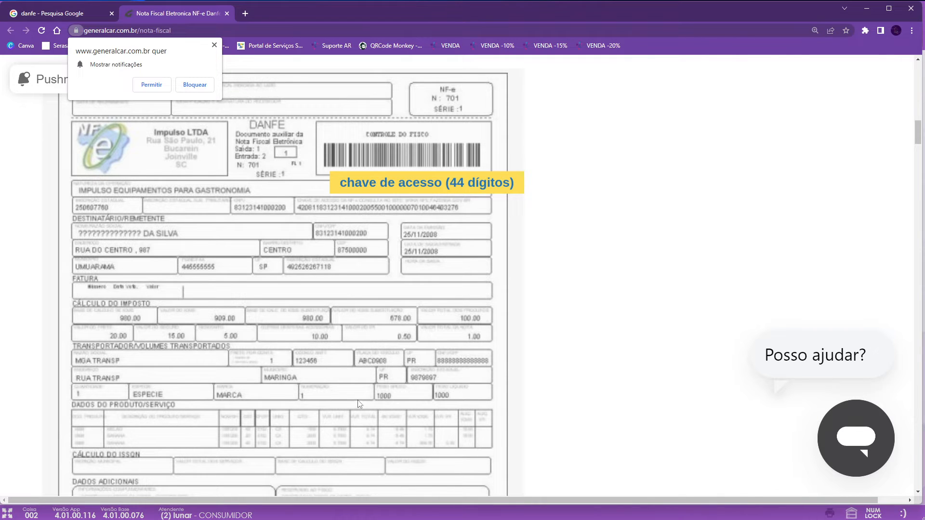
scroll(132, 423, up, 5)
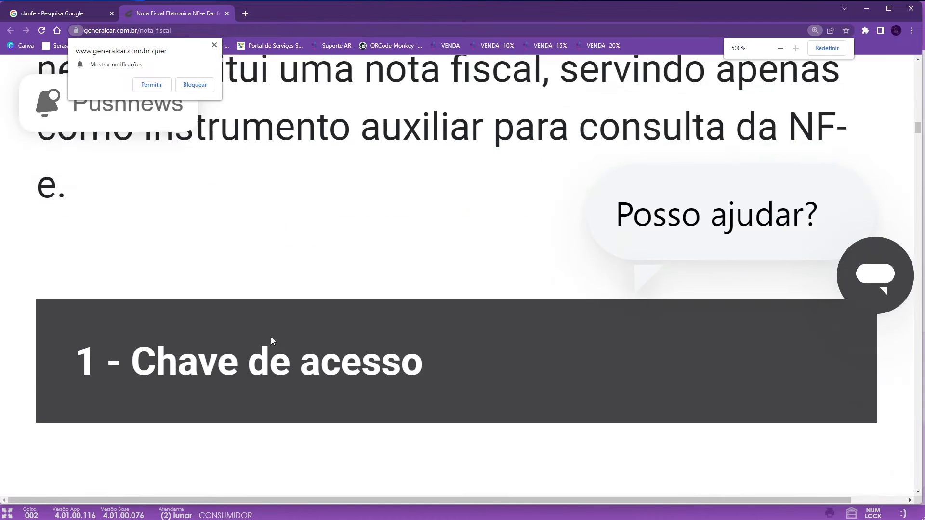
scroll(272, 338, down, 15)
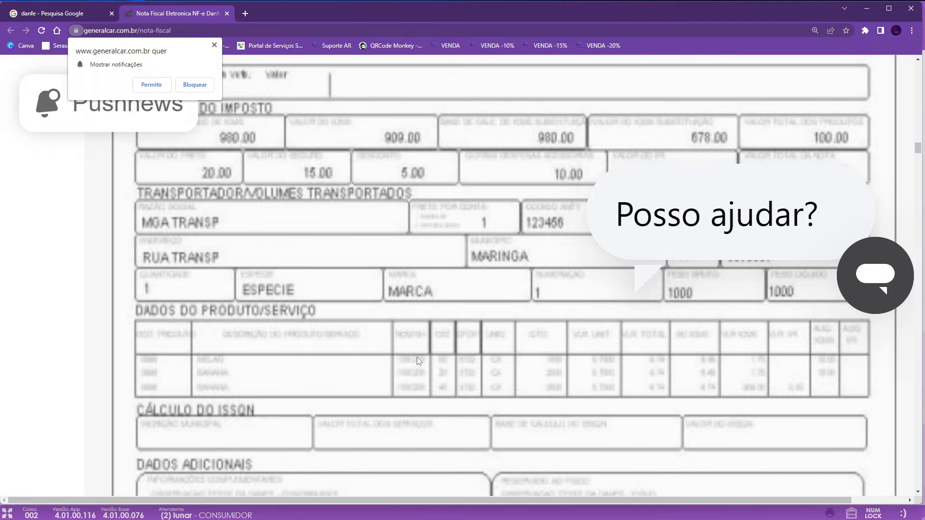
scroll(328, 196, down, 3)
scroll(328, 196, down, 5)
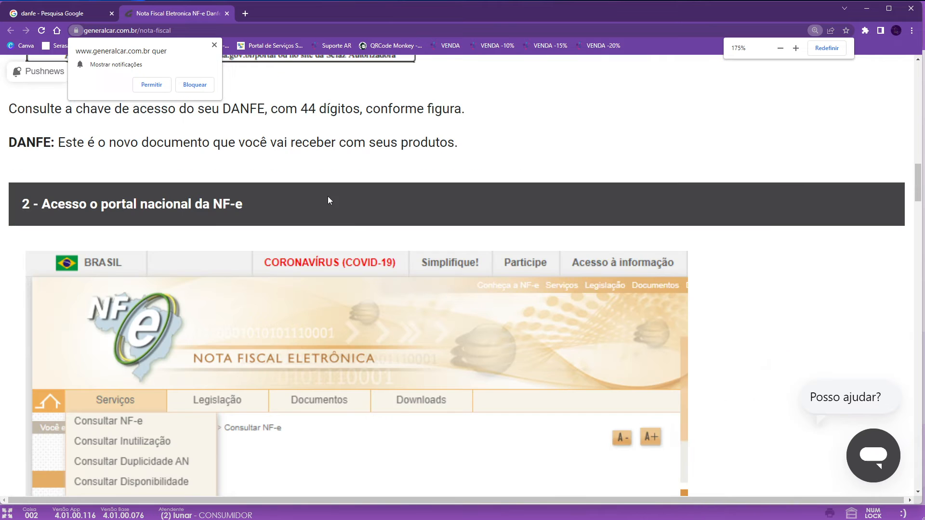
scroll(329, 201, down, 2)
scroll(360, 218, up, 8)
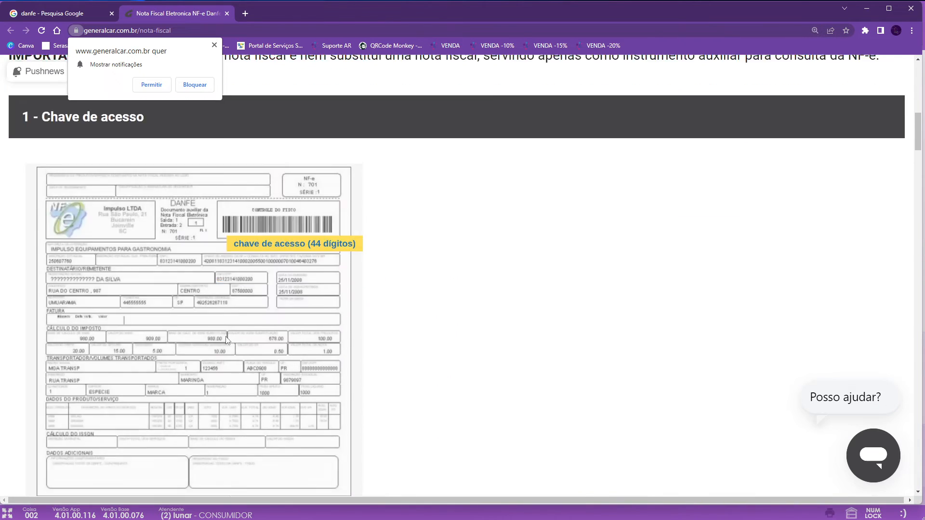
scroll(227, 340, down, 1)
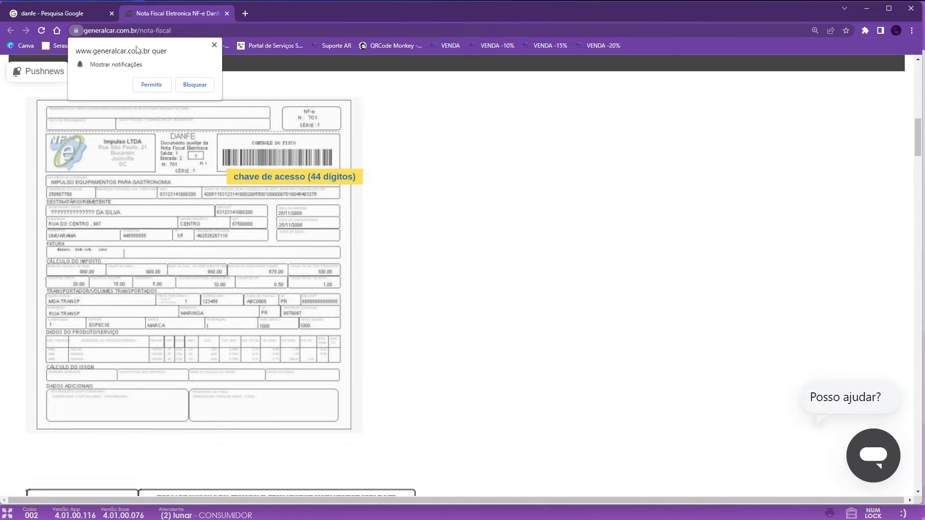
middle_click(155, 14)
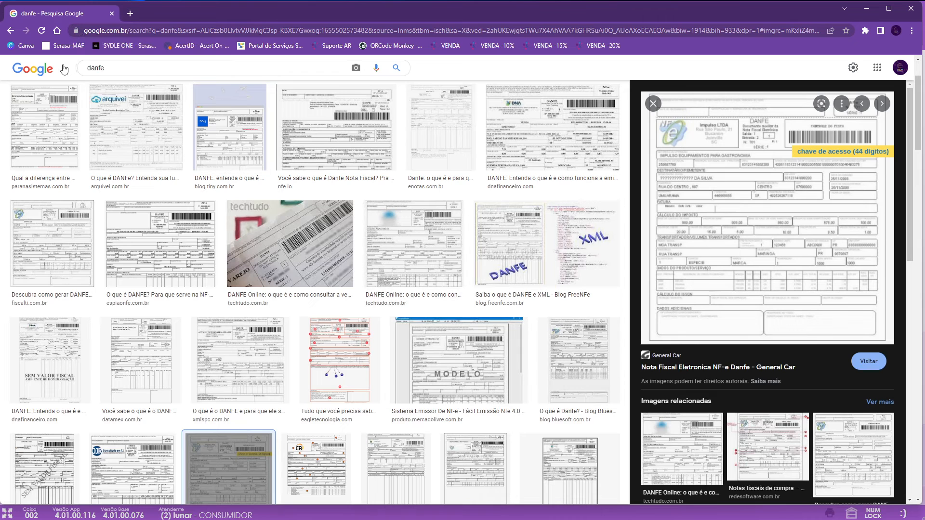
click(912, 9)
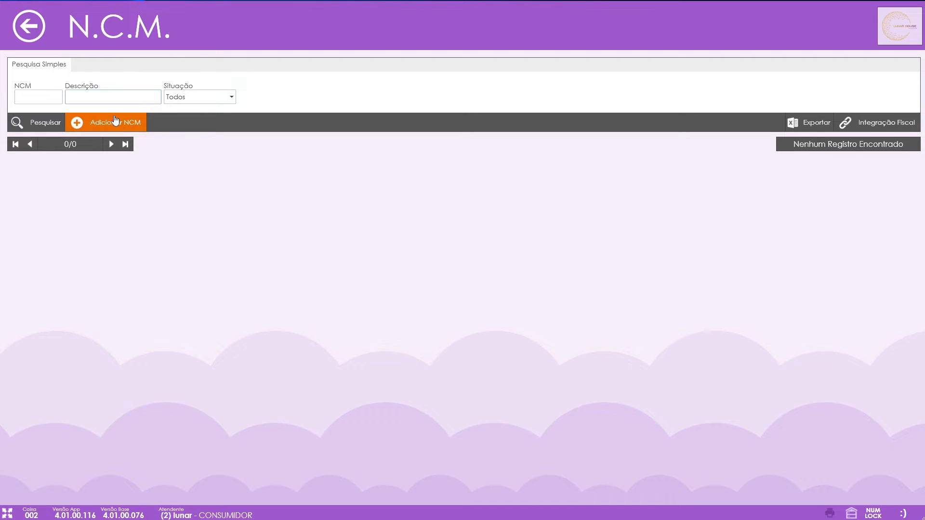
Step: Add an NCM record with code 22021000 and CEST 0300700, save it and close the registration form
click(130, 124)
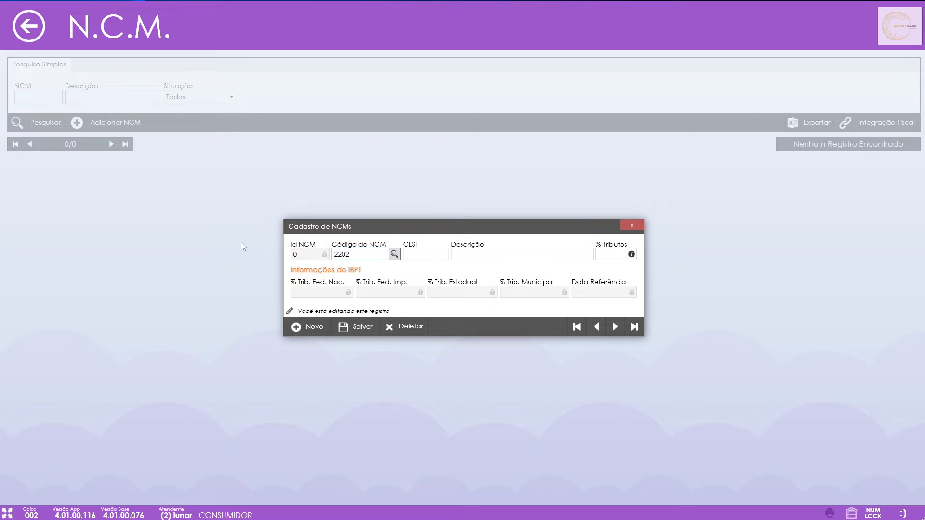
key(Tab)
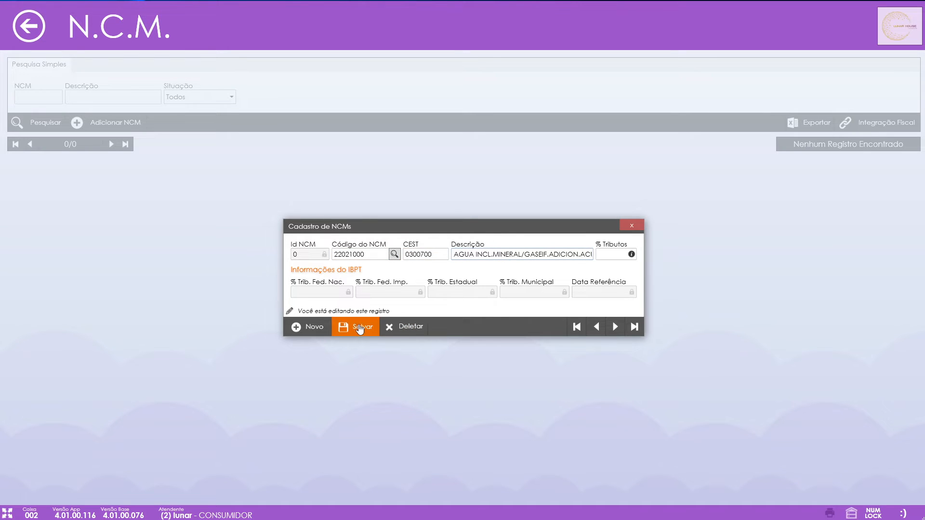
click(359, 328)
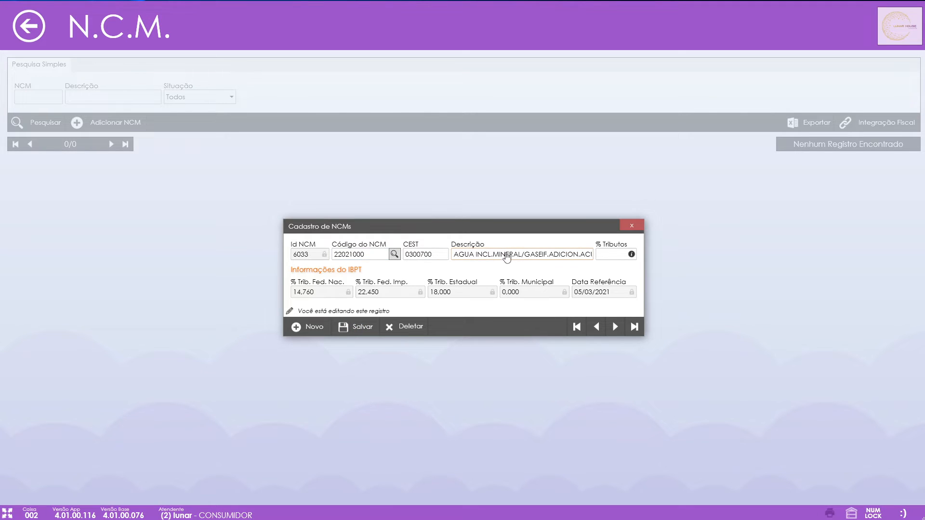
double_click(506, 254)
click(354, 255)
click(635, 230)
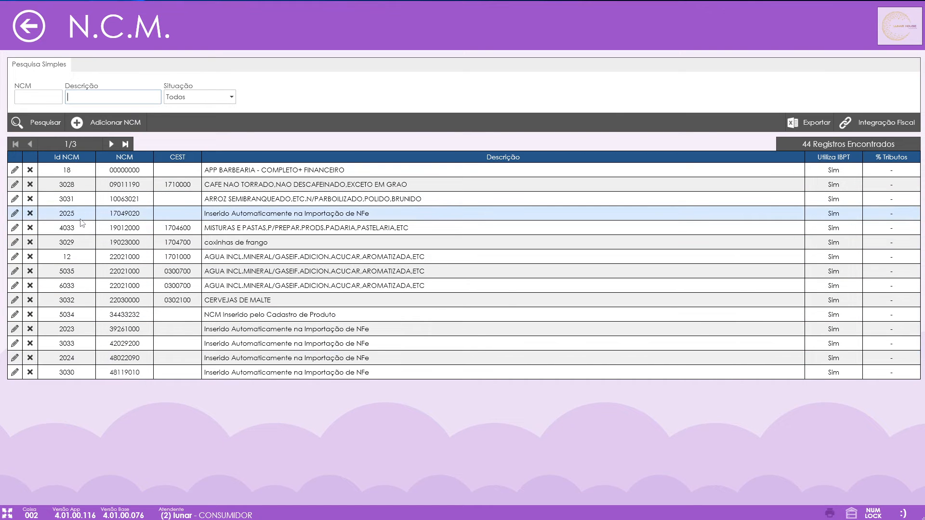
Step: Search the NCM register for code 22021000
click(33, 98)
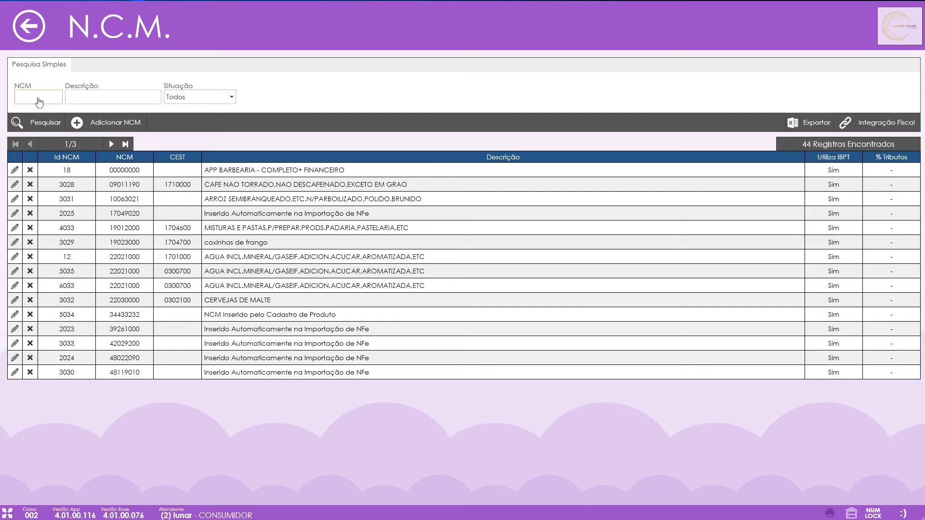
text(22021000)
click(42, 123)
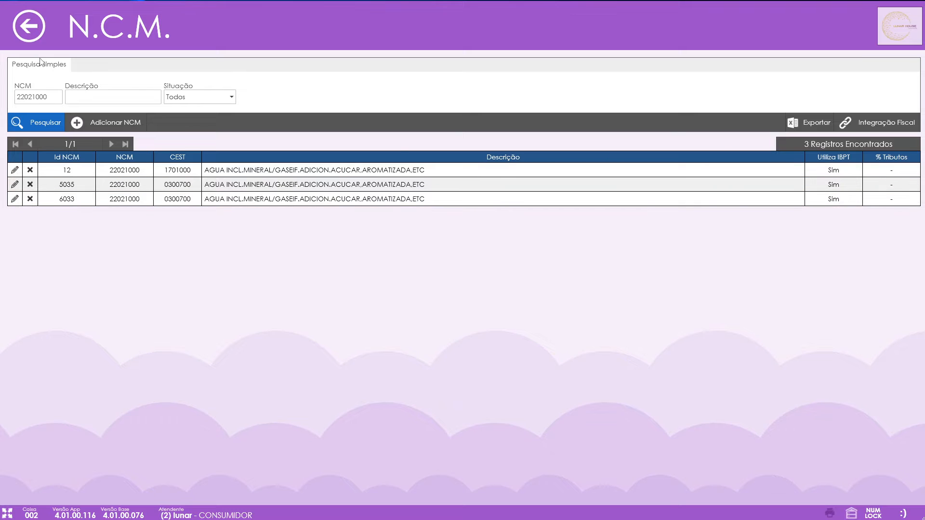
Step: Leave the NCM register, open the product register and list the enabled products of all categories
click(27, 38)
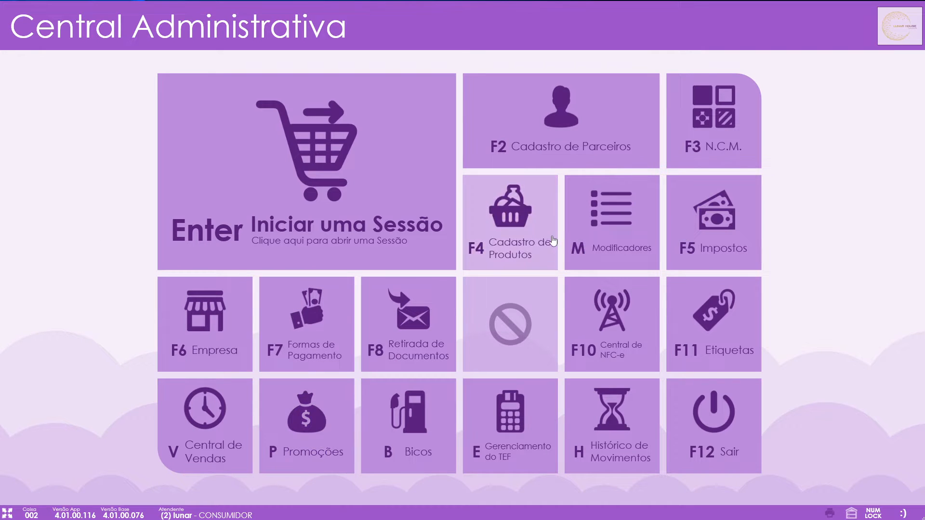
click(520, 242)
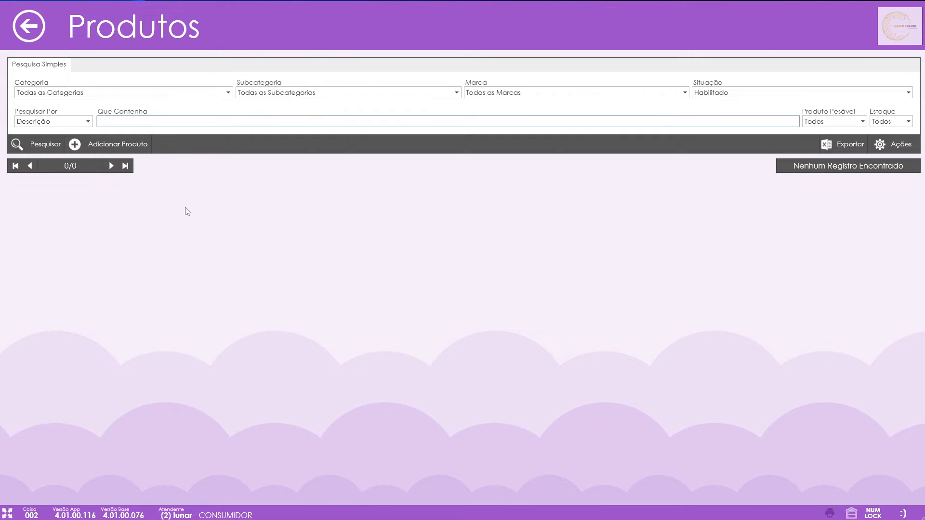
click(38, 145)
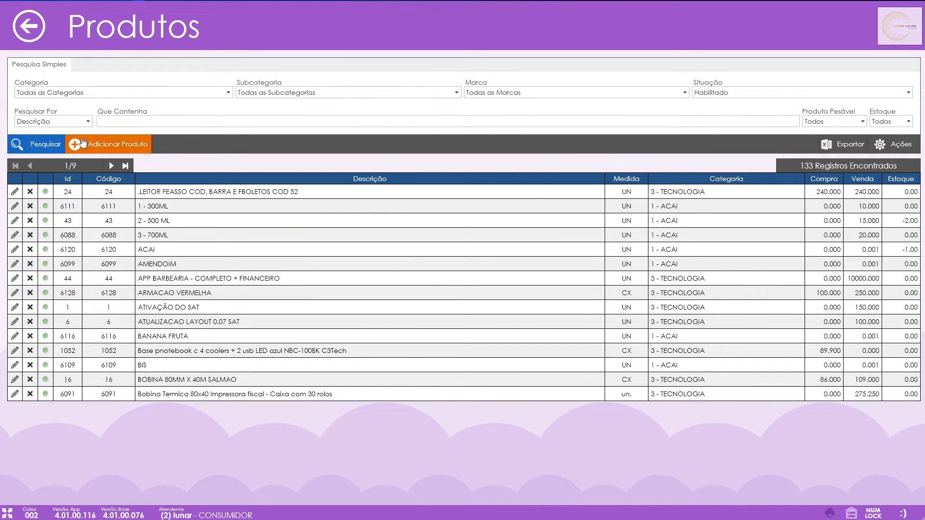
Step: Search the product register by Código for product 24
click(53, 122)
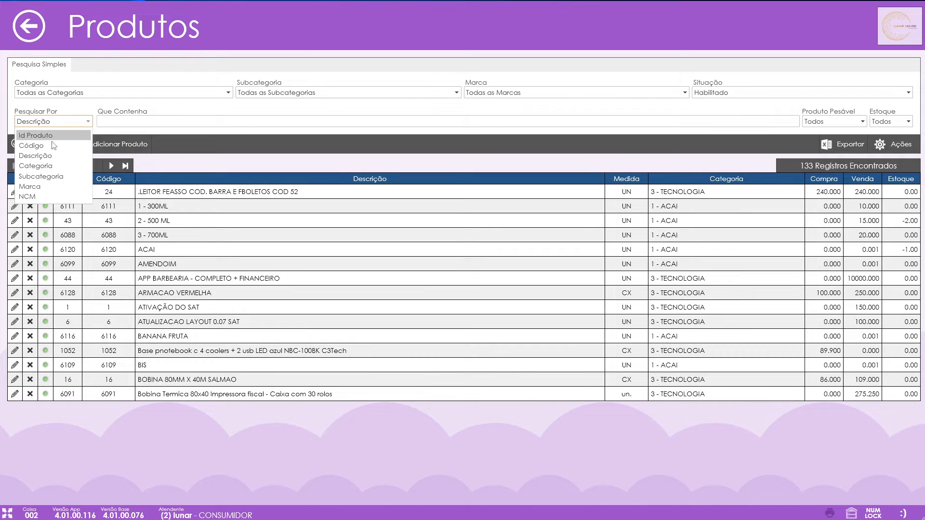
click(31, 145)
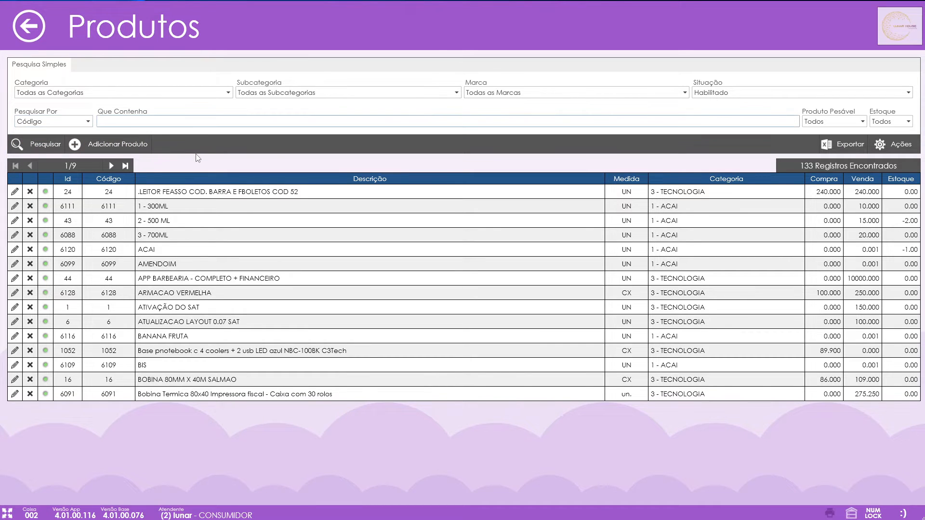
text(24)
click(44, 144)
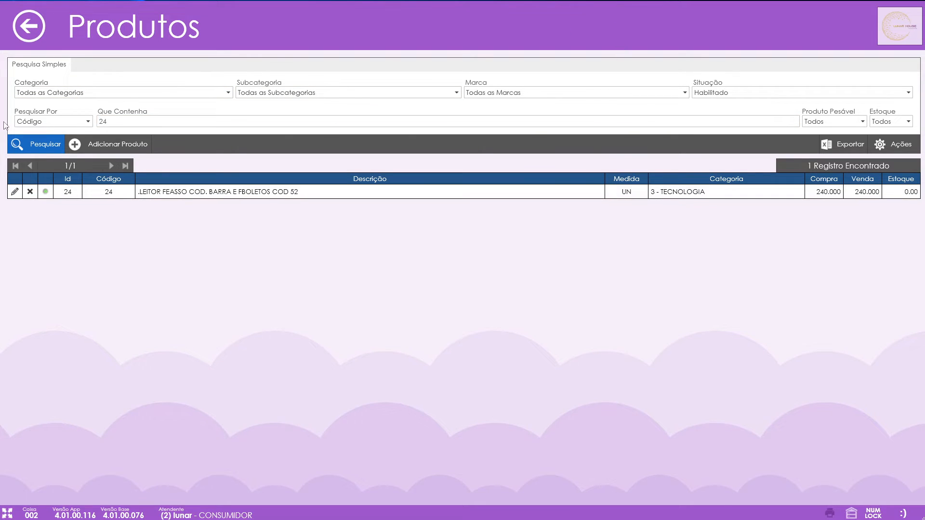
Step: Clear the search text and list the products of category 2 - CAFE
click(151, 94)
click(103, 118)
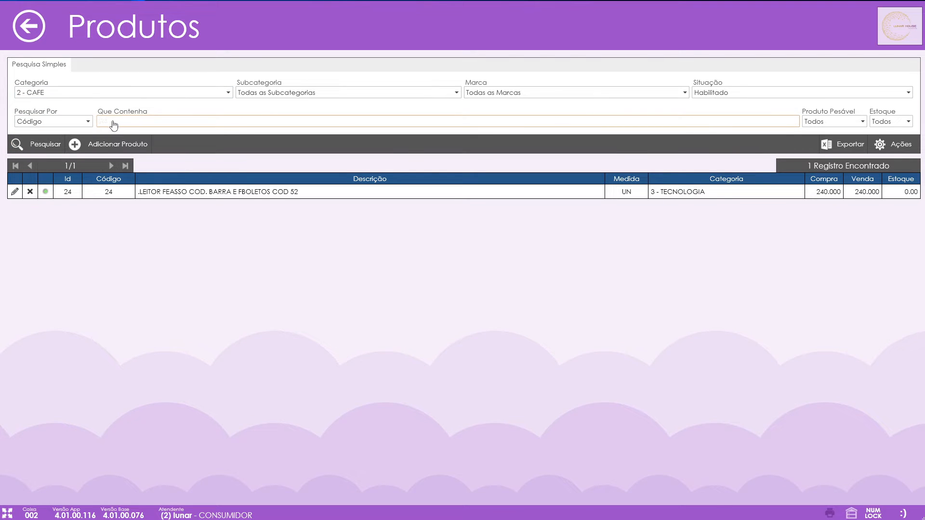
click(113, 123)
click(29, 143)
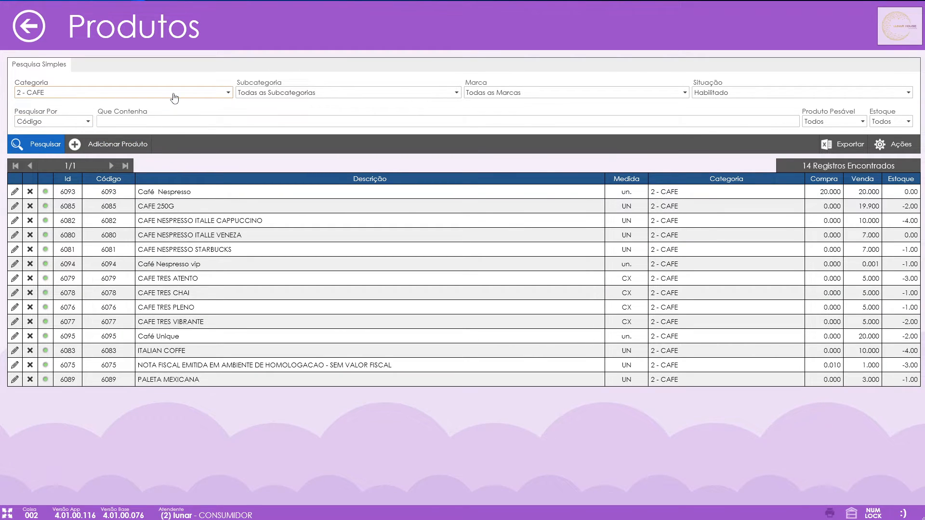
Step: Narrow the filters to subcategory ESPRESSO ITALIANO and Sem Marca, enter CAFE PILAO as the Descrição to find, and briefly open the new-product form
click(108, 96)
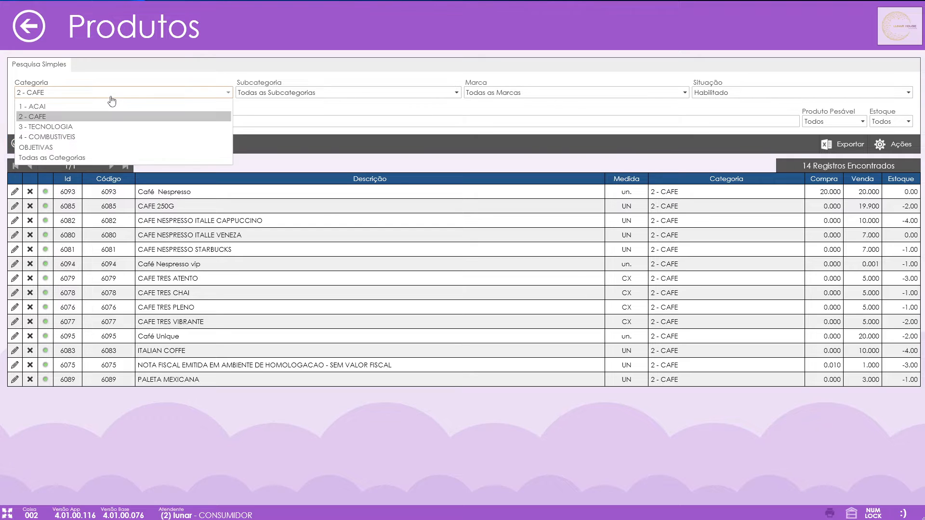
click(98, 120)
click(307, 92)
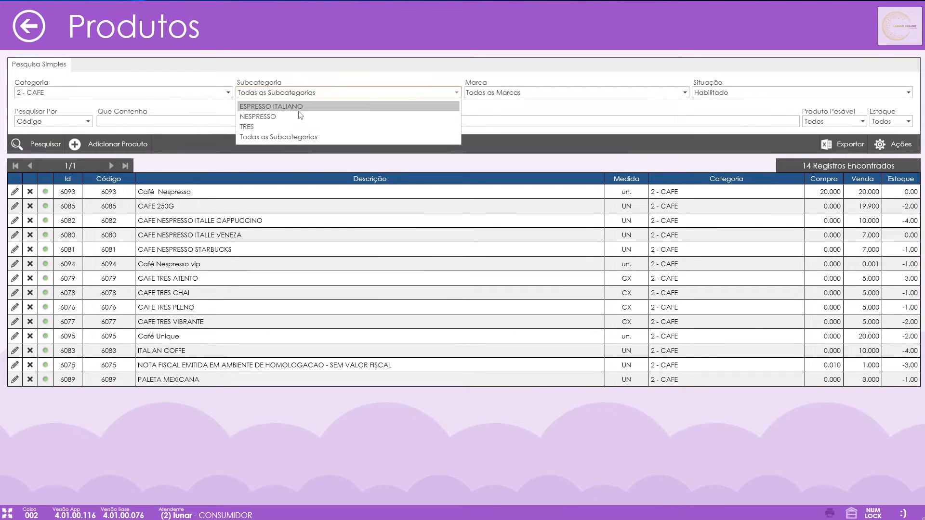
click(307, 102)
click(499, 92)
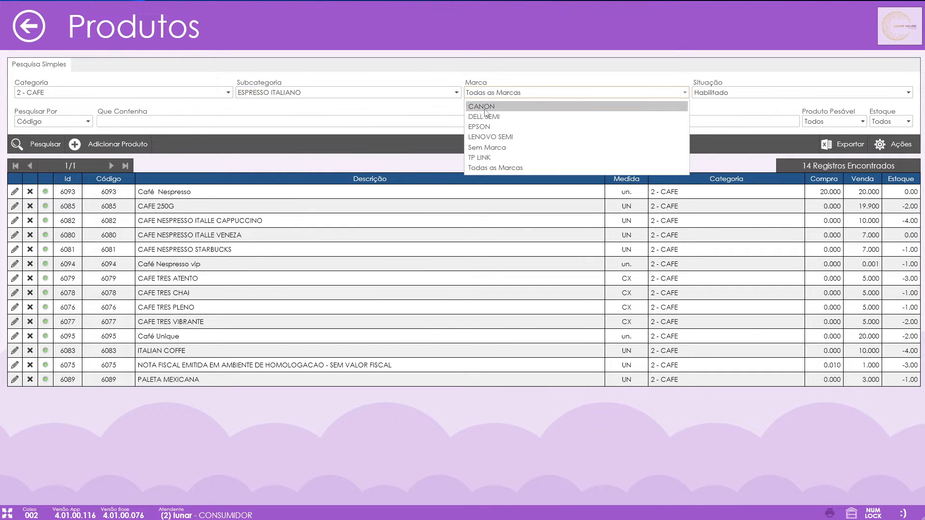
click(488, 148)
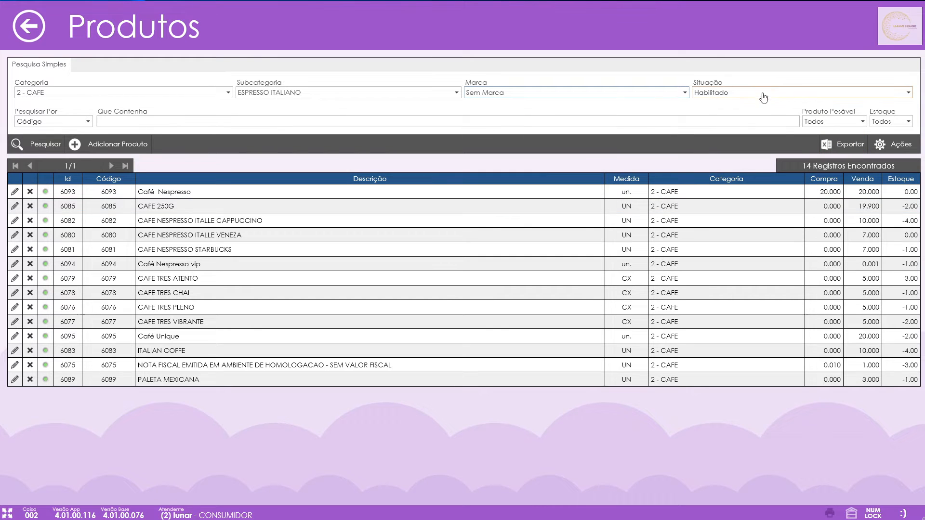
click(56, 121)
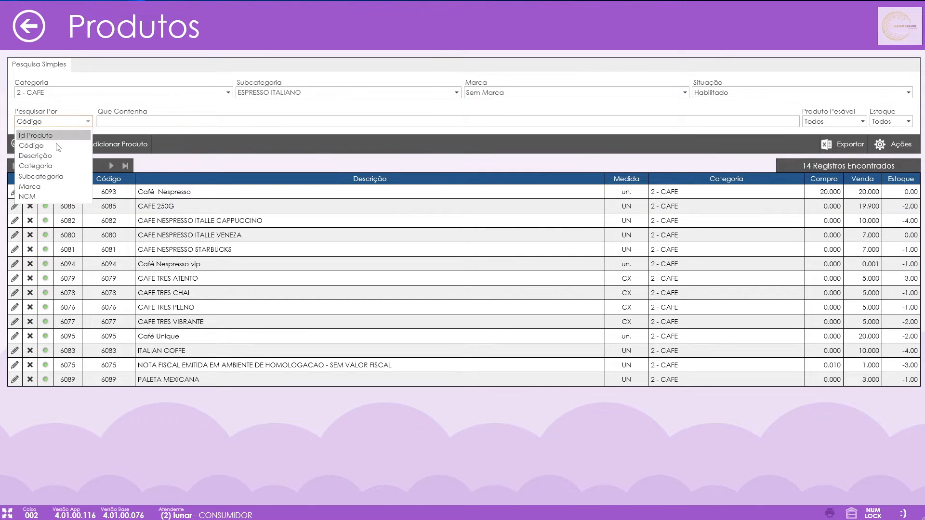
click(54, 156)
click(117, 123)
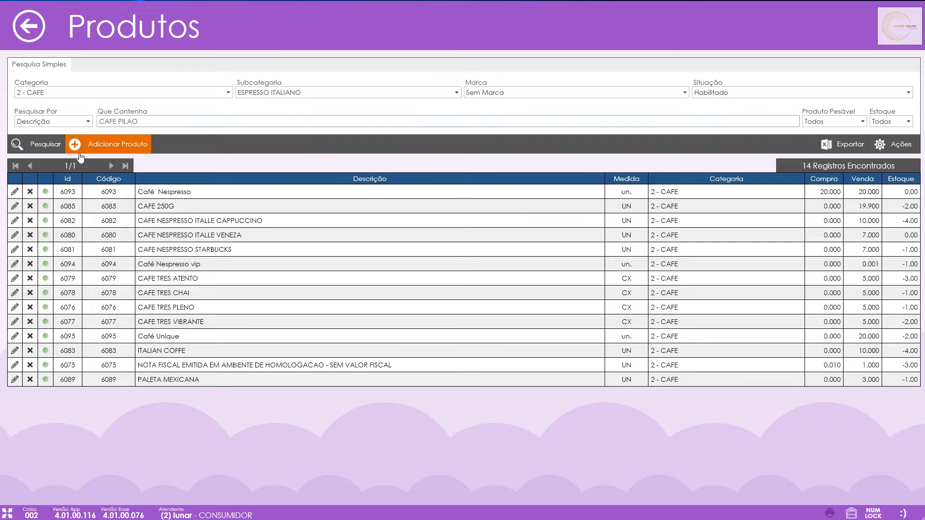
click(95, 144)
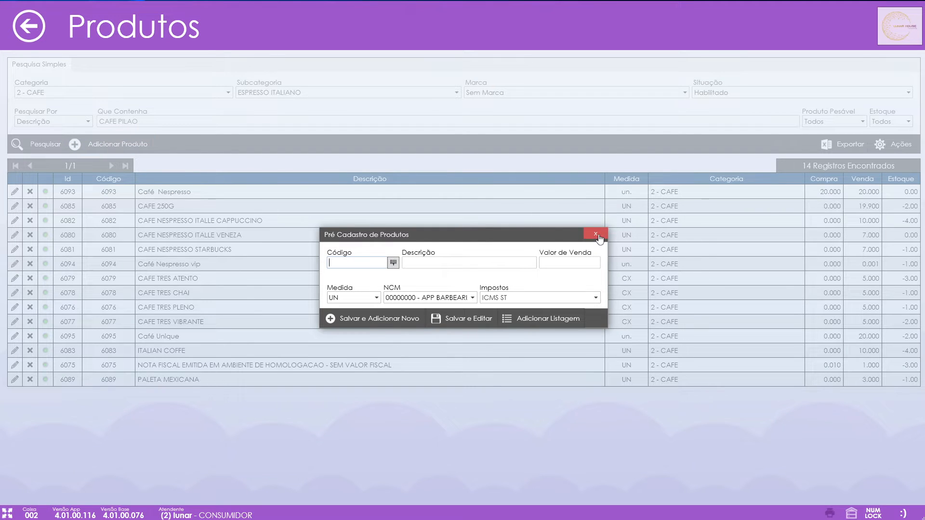
click(602, 229)
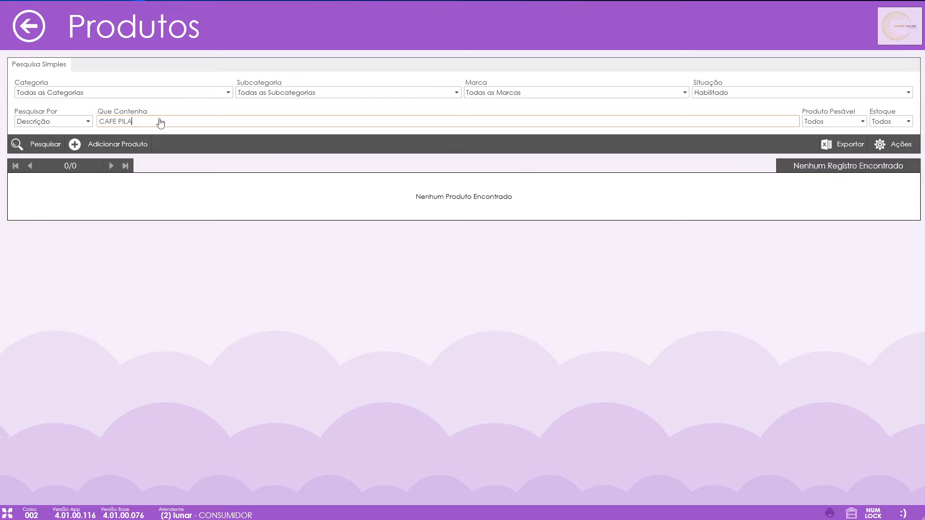
Step: Clear the CAFE PILAO search text and list the products of all categories again
key(BackSpace)
key(BackSpace)
key(BackSpace)
key(BackSpace)
key(BackSpace)
key(BackSpace)
key(BackSpace)
key(BackSpace)
click(45, 147)
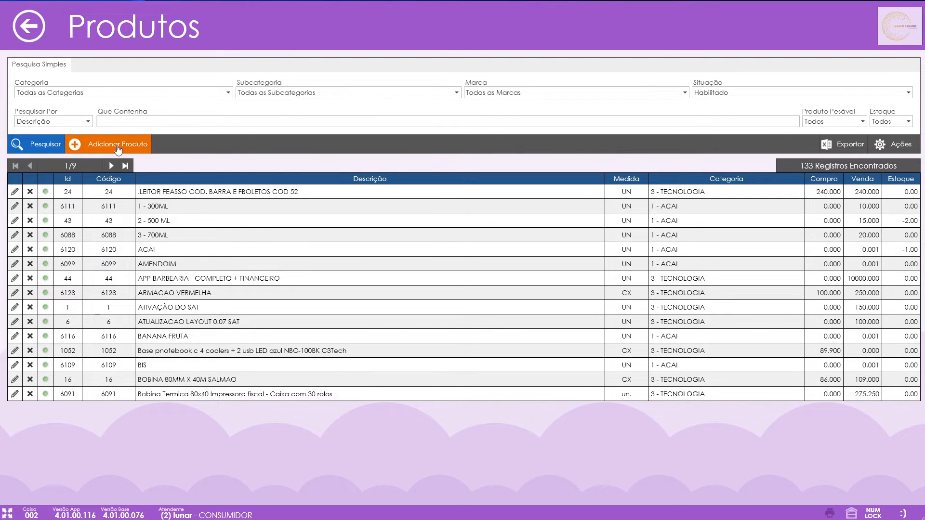
Step: Start a product pre-registration with code ag19, description AGUA MINERAL BONAFONTE and sale value 1,990
click(118, 146)
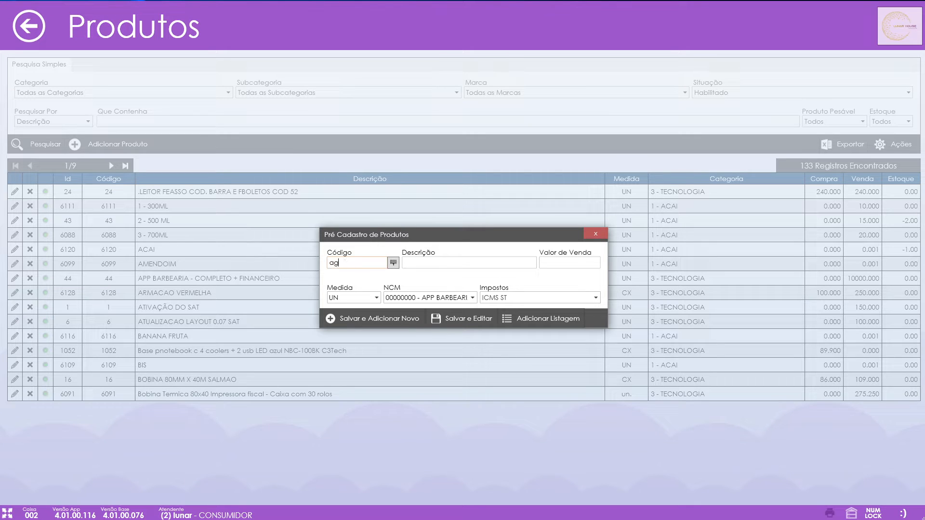
key(Tab)
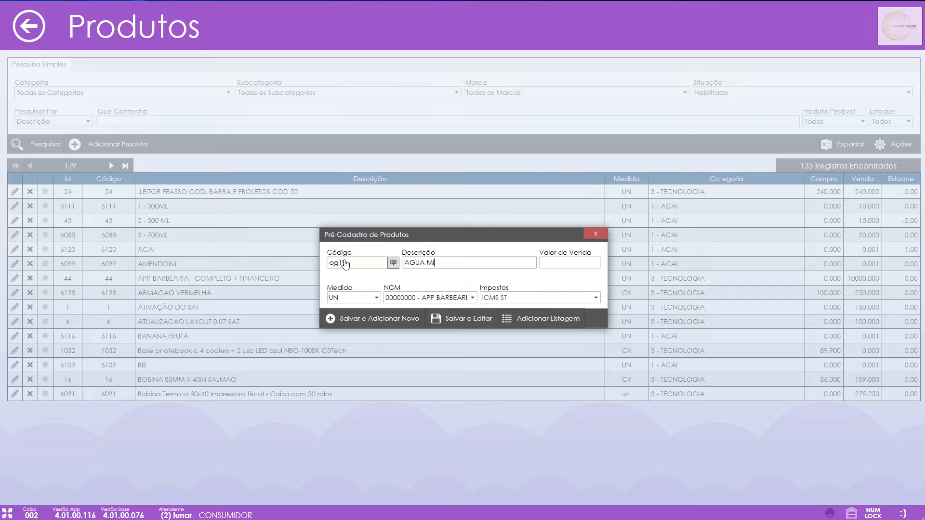
text(AGUA MINERAL BONAFONTE)
key(Tab)
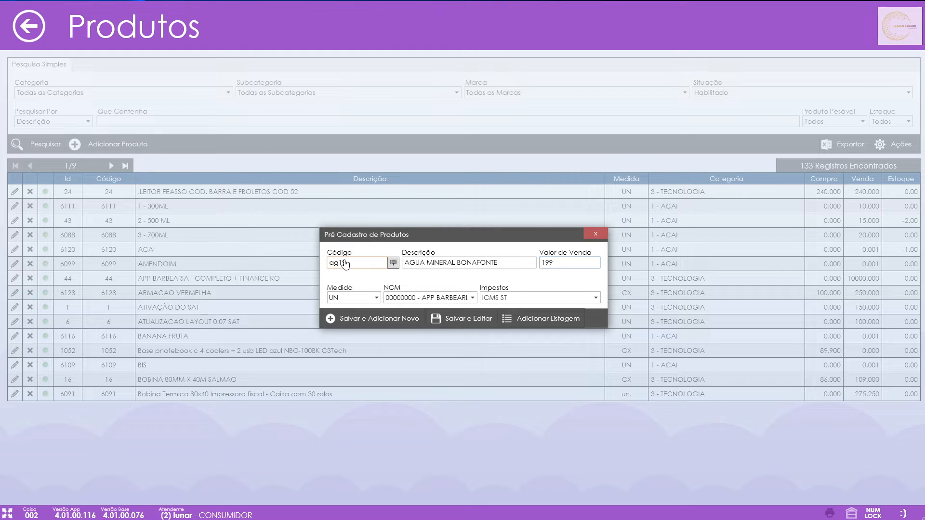
key(Tab)
click(581, 268)
Step: Review the available units of measure and set the new product's Medida to KG
click(360, 301)
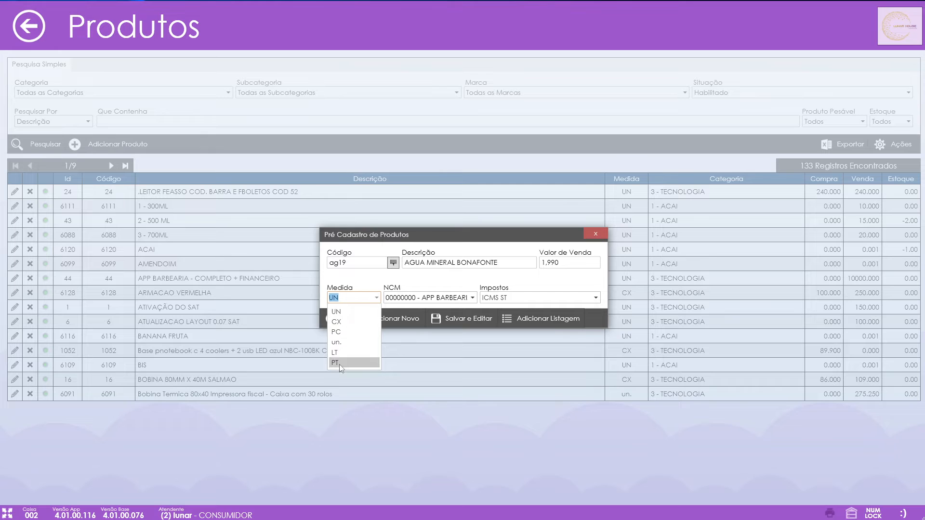
click(352, 308)
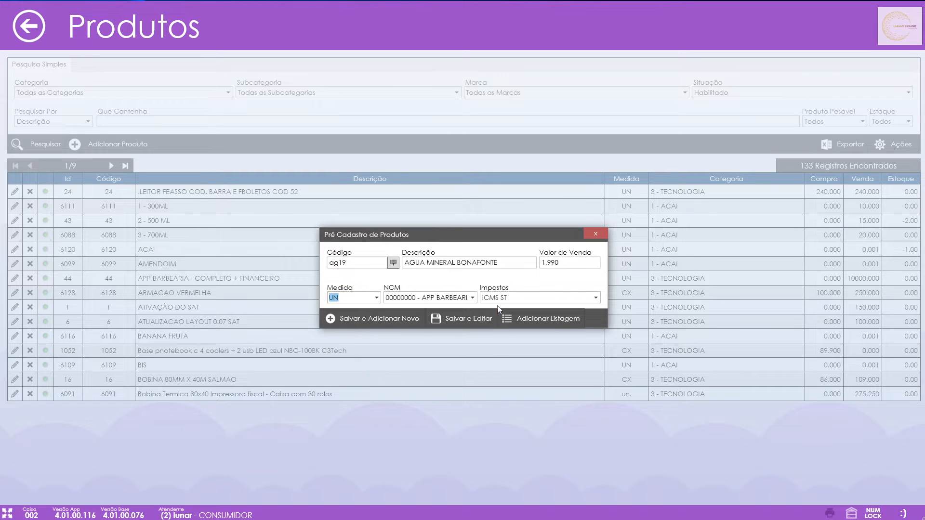
click(360, 299)
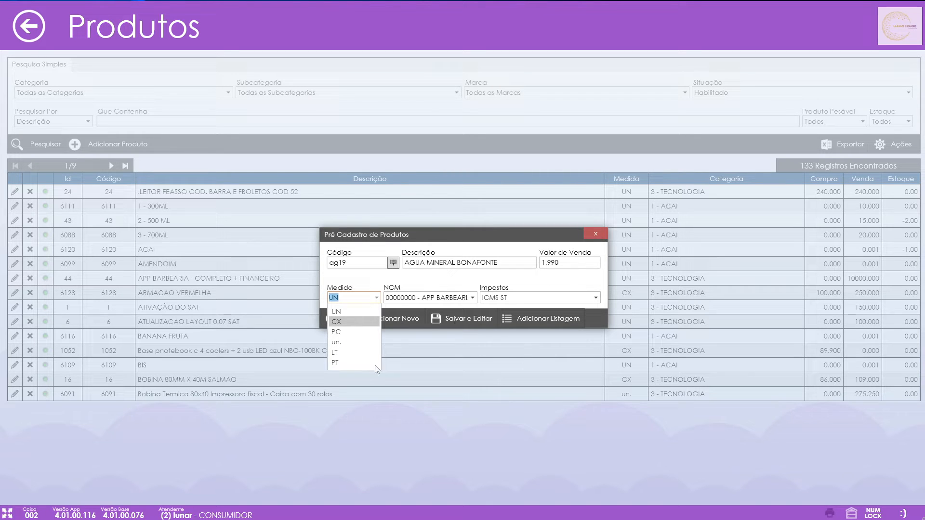
click(355, 313)
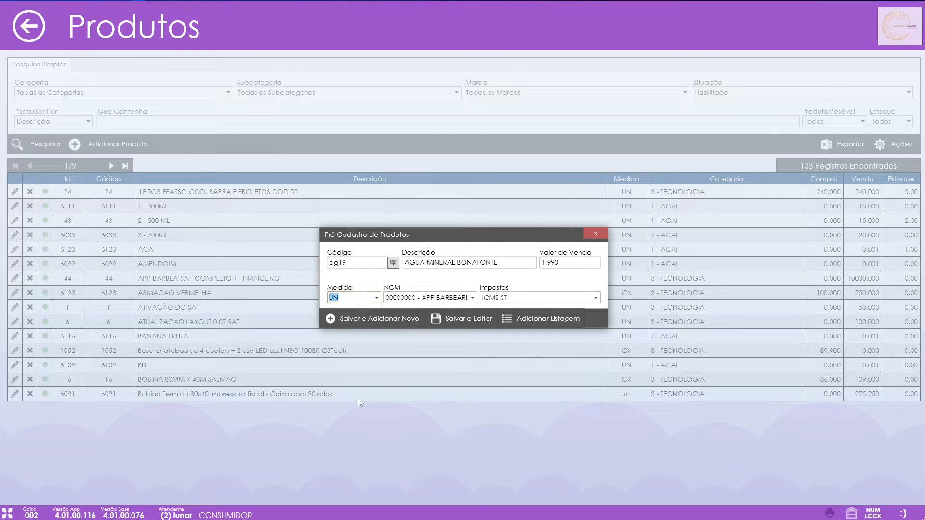
click(358, 303)
text(kg)
key(Tab)
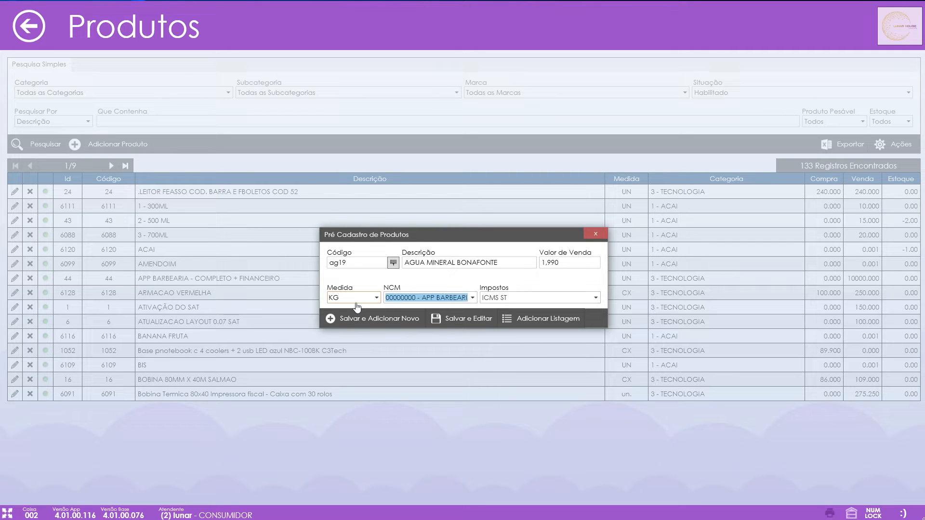
click(356, 303)
click(369, 296)
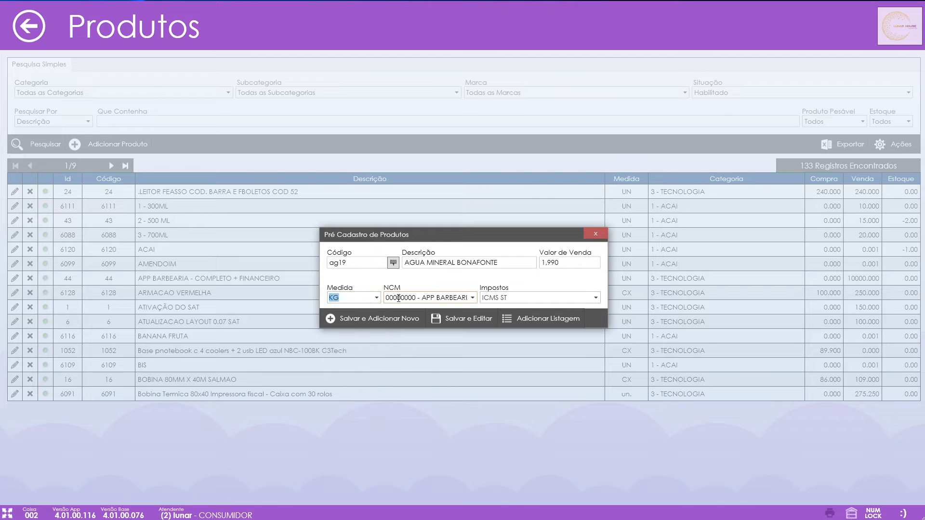
Step: Assign NCM 22021000 for mineral water to the new product
click(471, 301)
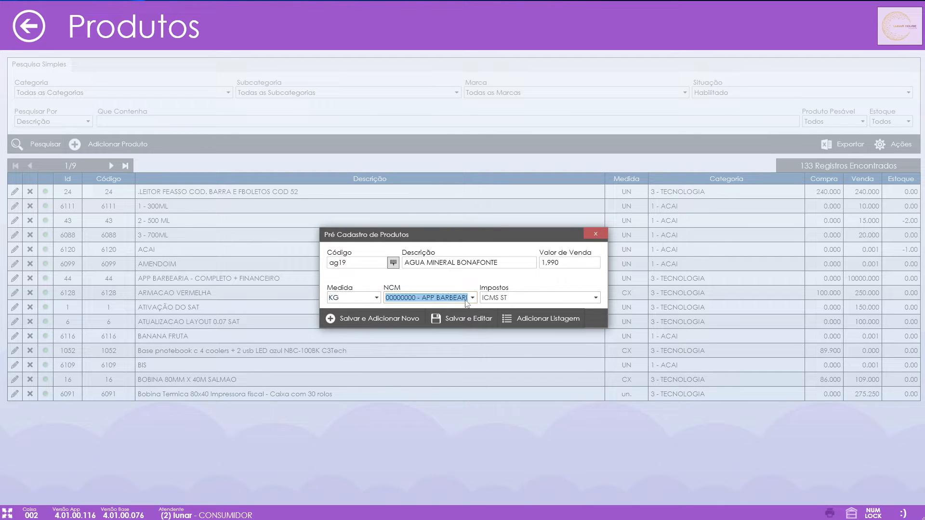
click(476, 300)
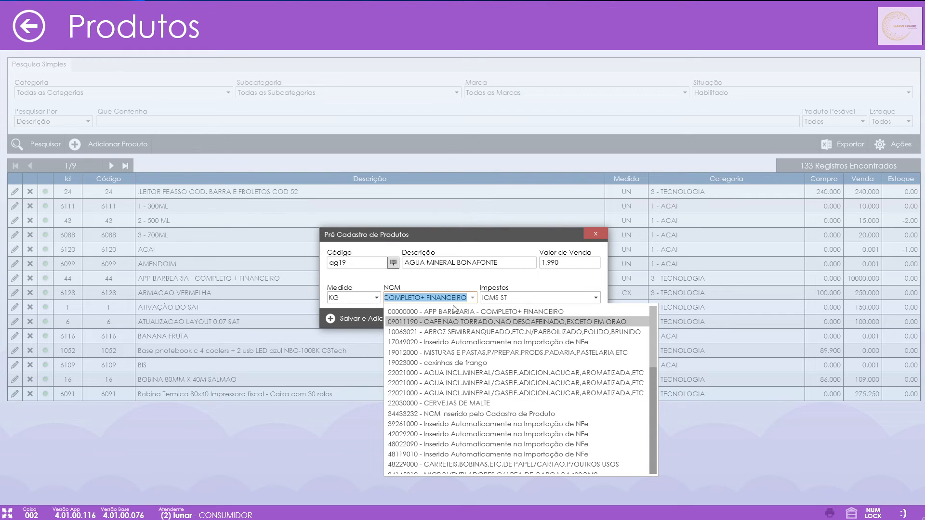
text(2)
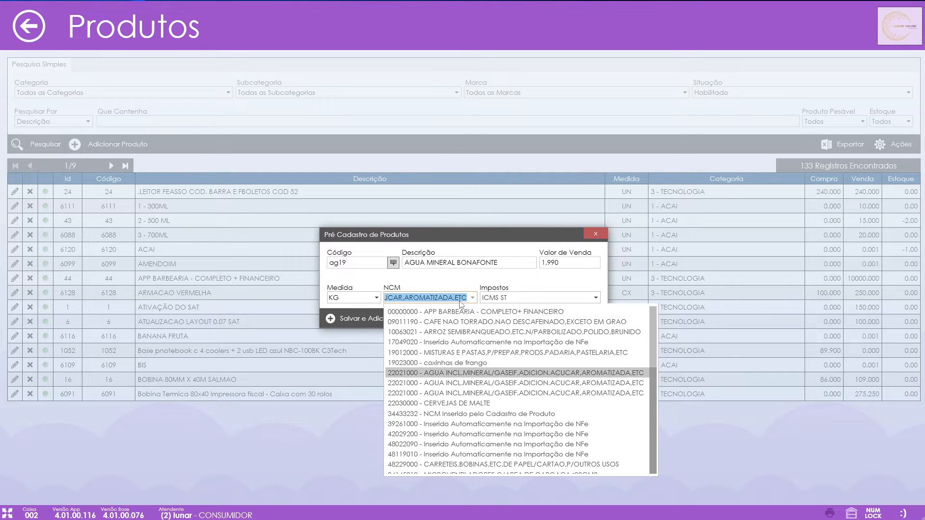
click(465, 300)
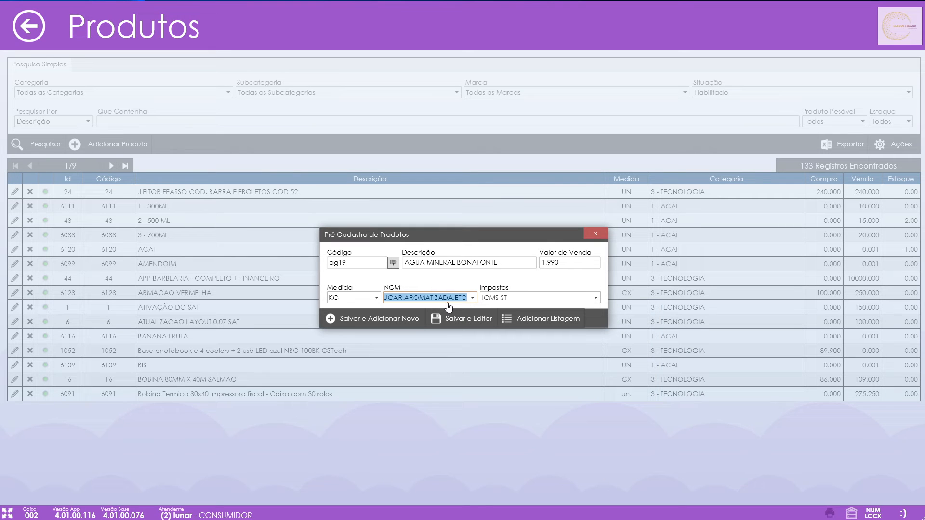
key(ctrl+v)
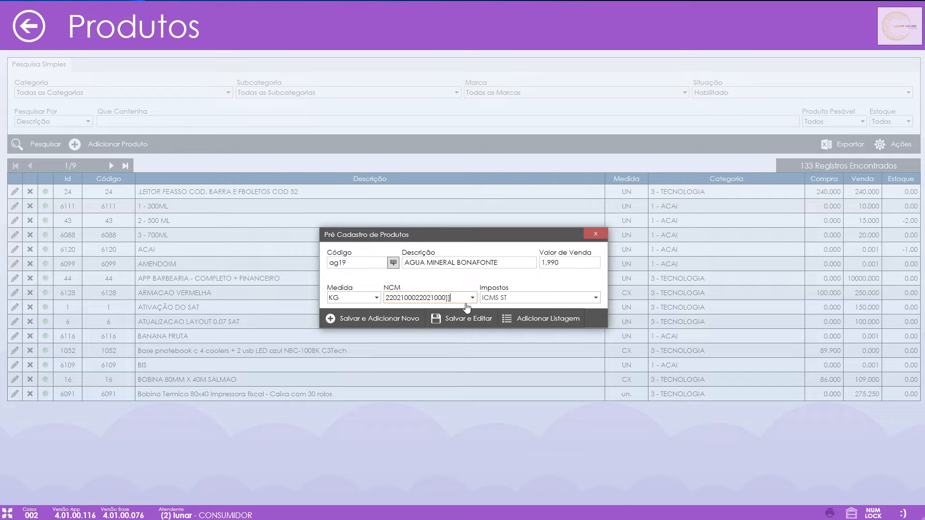
key(BackSpace)
key(BackSpace)
key(BackSpace)
key(BackSpace)
key(BackSpace)
key(BackSpace)
key(BackSpace)
text(0)
key(Tab)
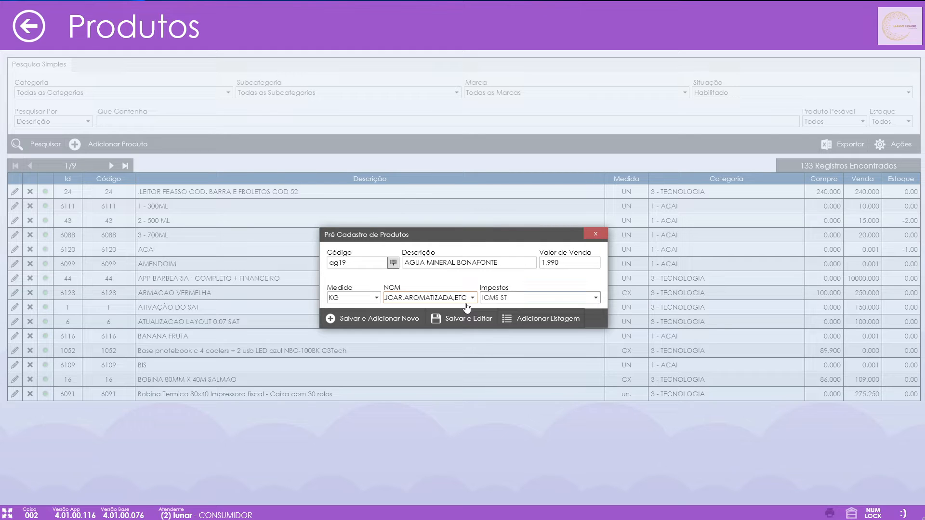
Step: Choose ICMS ST as the product's tax configuration, save the pre-registration and open the full record for editing
click(502, 298)
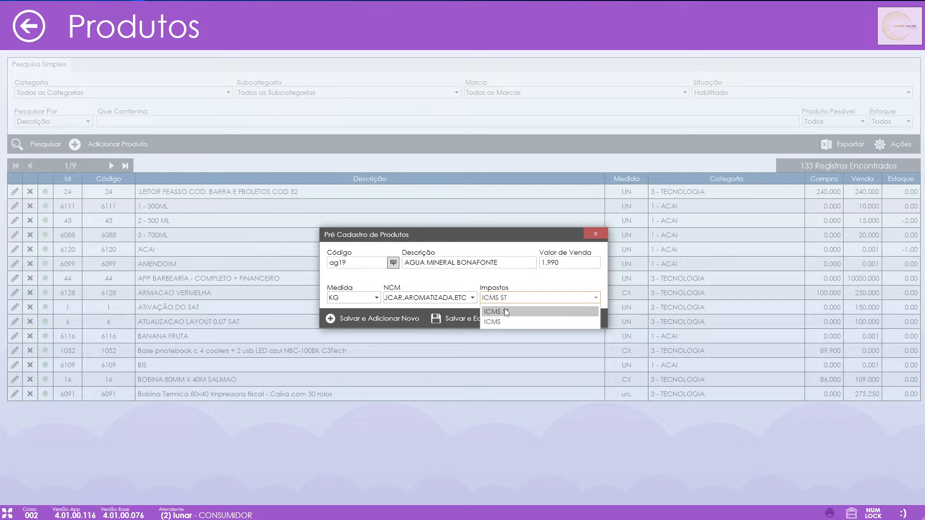
click(503, 311)
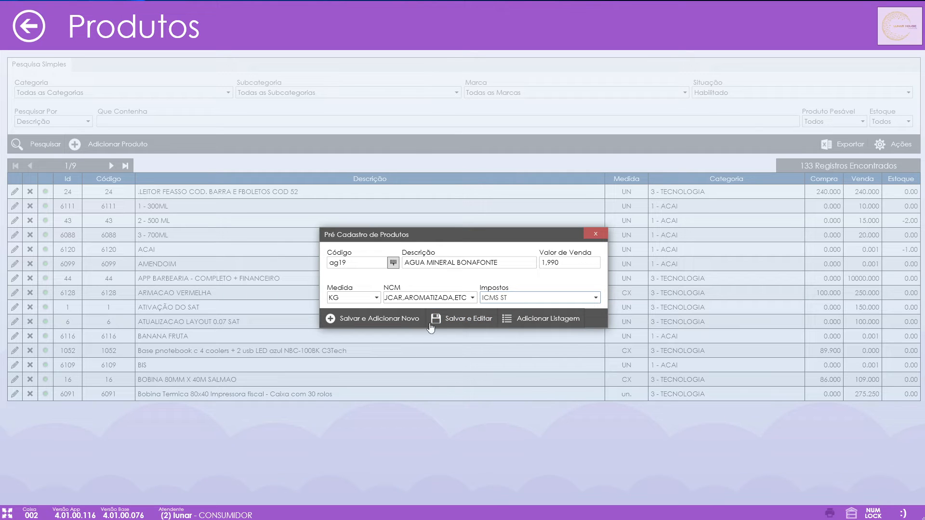
click(447, 320)
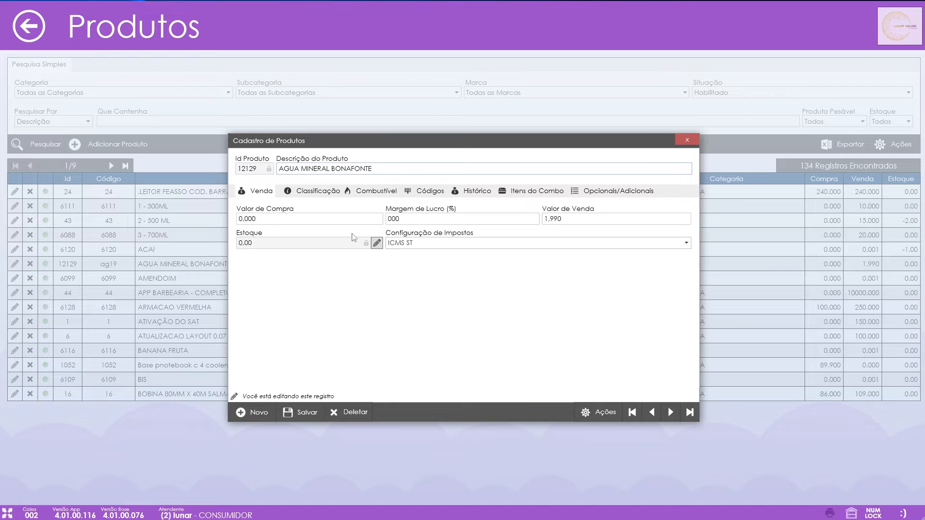
Step: Set the product's purchase value to 0,890
click(284, 223)
key(BackSpace)
key(BackSpace)
key(BackSpace)
text(0,089)
key(BackSpace)
key(BackSpace)
key(BackSpace)
text(890)
click(418, 221)
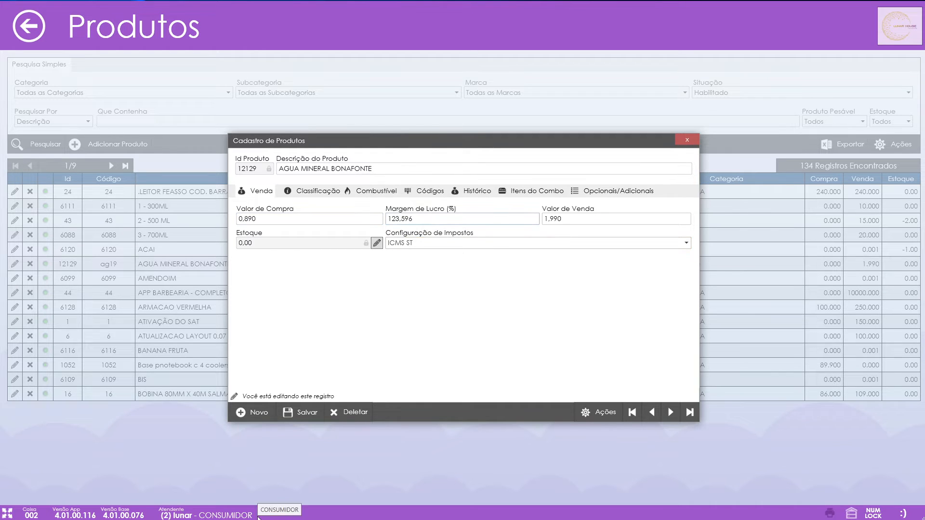
Step: Set the product's sale value to 2,500 and select the profit margin value
click(563, 219)
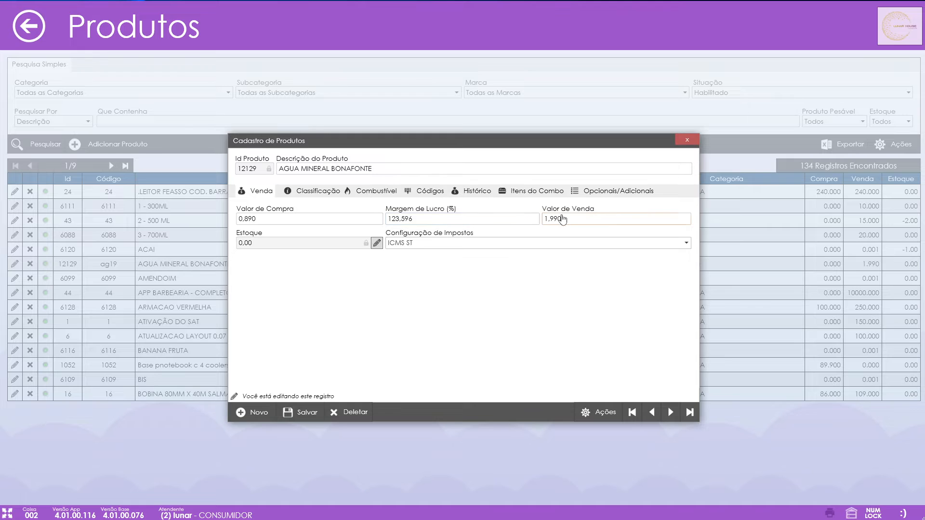
double_click(562, 220)
click(565, 220)
drag(566, 221, 543, 220)
text(2,500)
click(437, 219)
drag(435, 220, 343, 222)
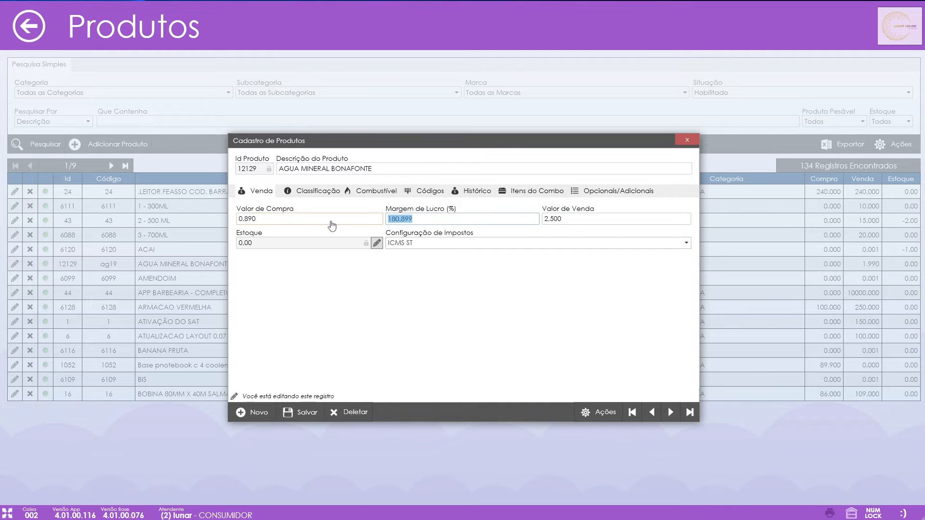
Step: Apply a 120% profit margin and adjust the product's sale value to 1,990
text(120)
click(587, 218)
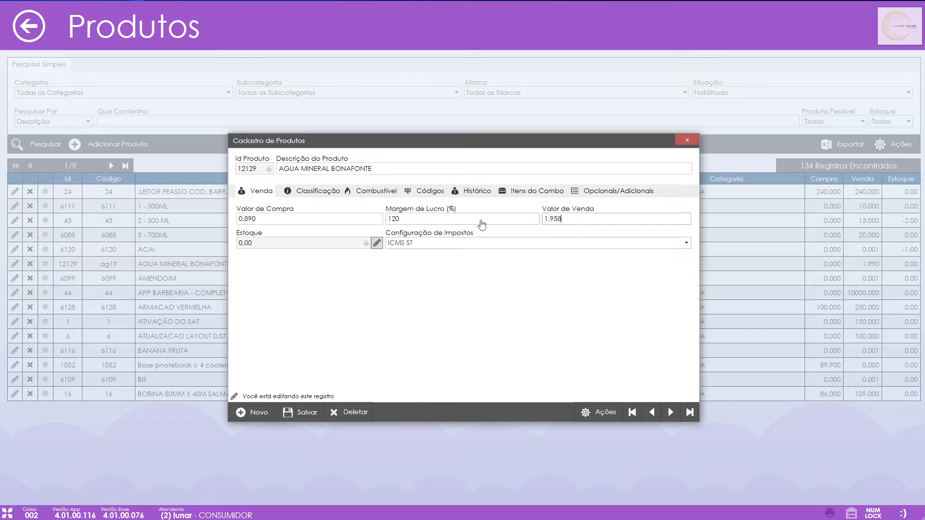
drag(565, 220, 527, 223)
text(199)
key(Tab)
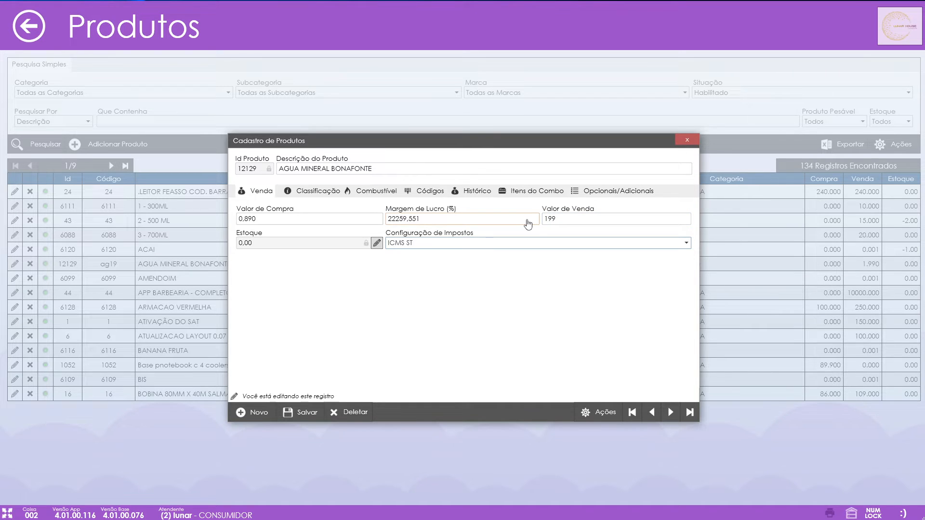
click(559, 218)
key(Left)
key(Left)
text(,)
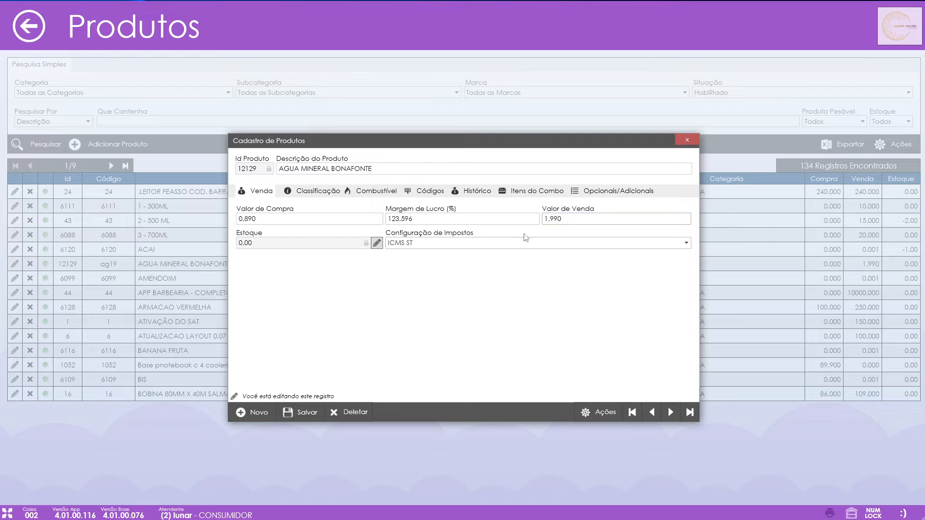
click(457, 222)
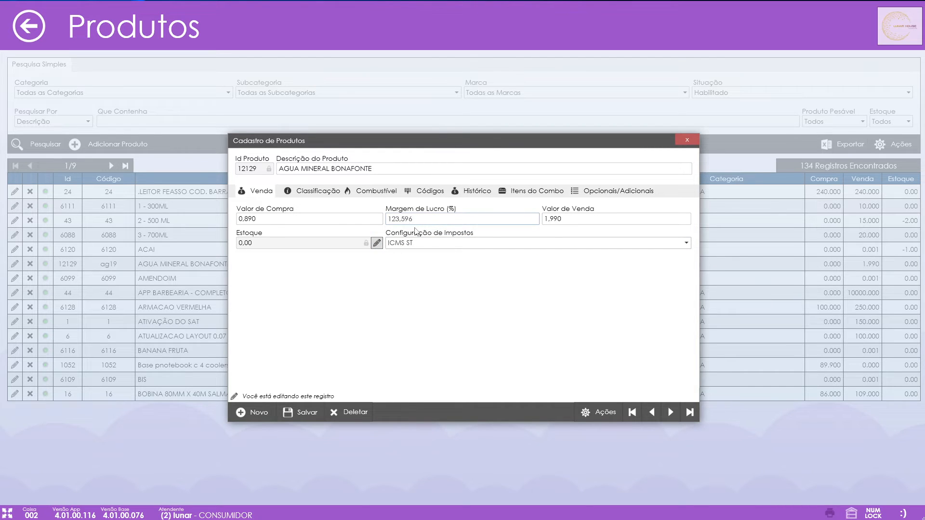
double_click(384, 220)
click(406, 220)
Step: Unlock and confirm the product's stock quantity field, and save the product record
click(377, 246)
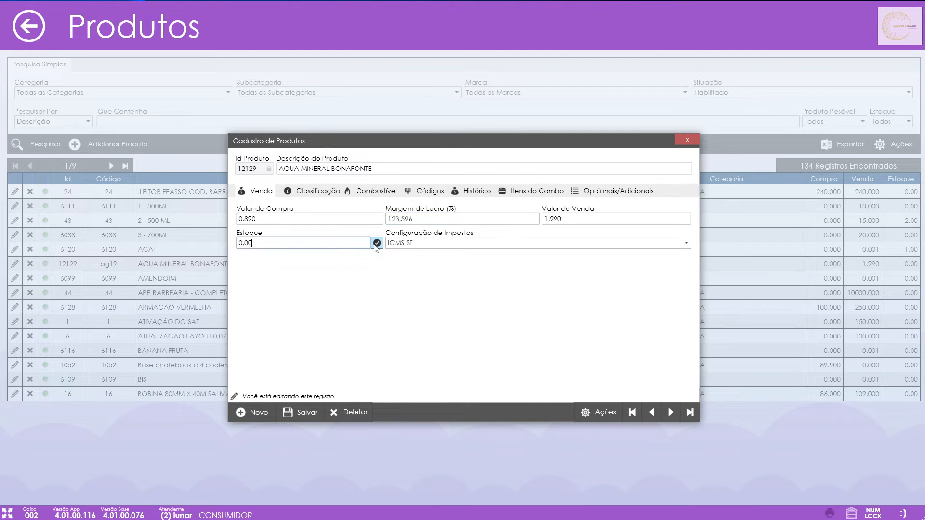
click(378, 244)
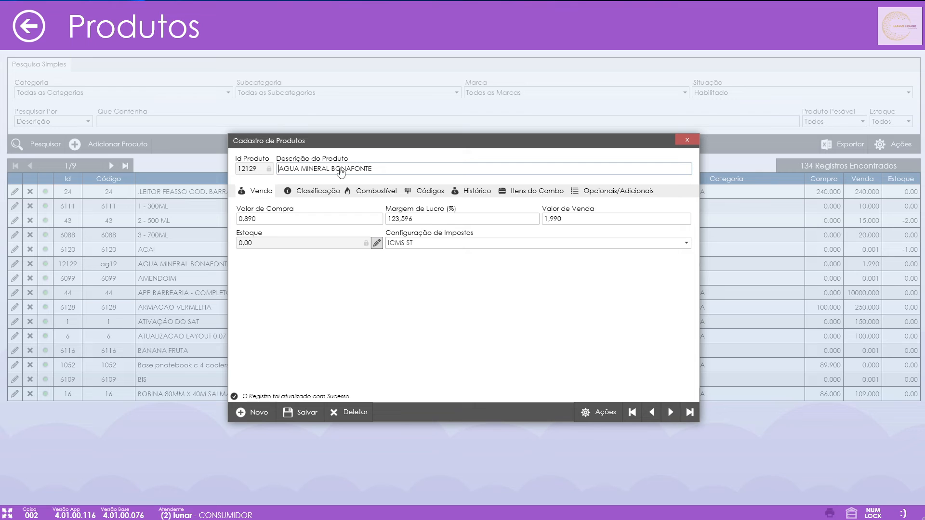
click(377, 243)
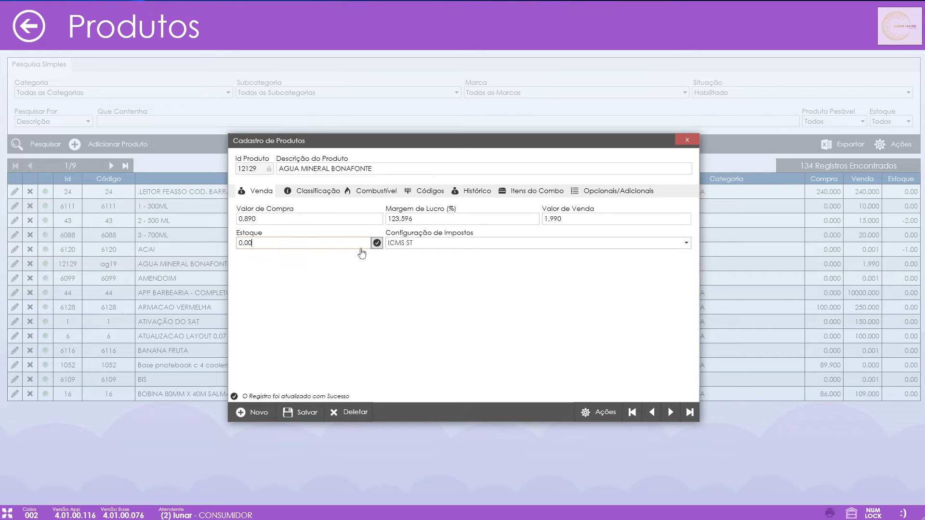
click(378, 243)
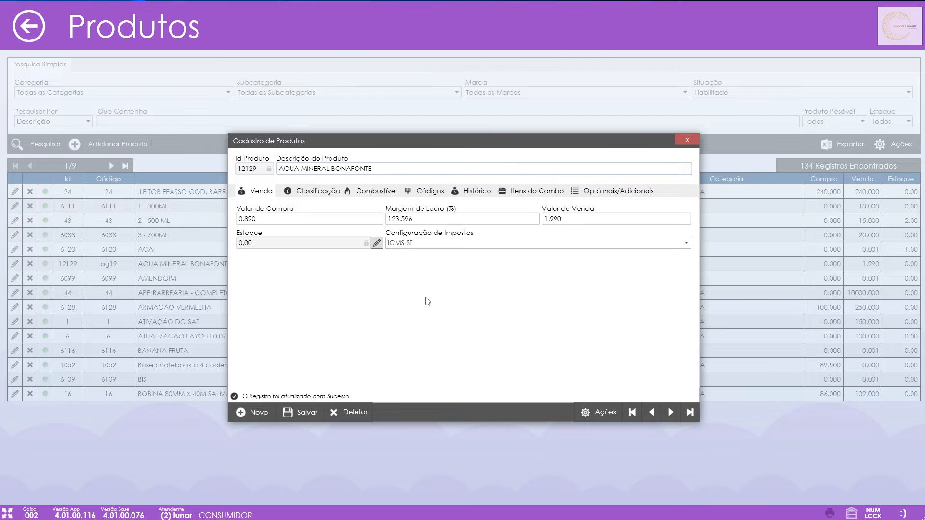
click(308, 412)
Step: Set the product's stock quantity to 60,00 and confirm it
click(377, 243)
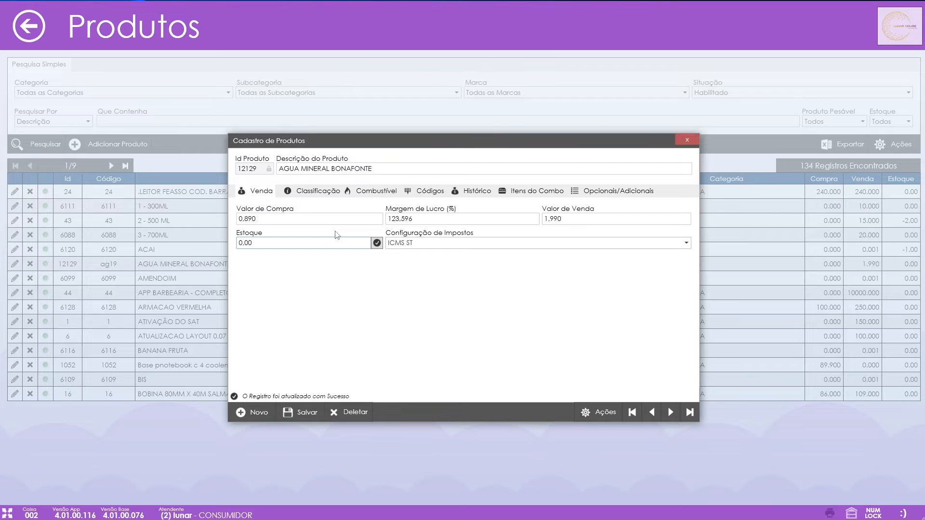
text(006)
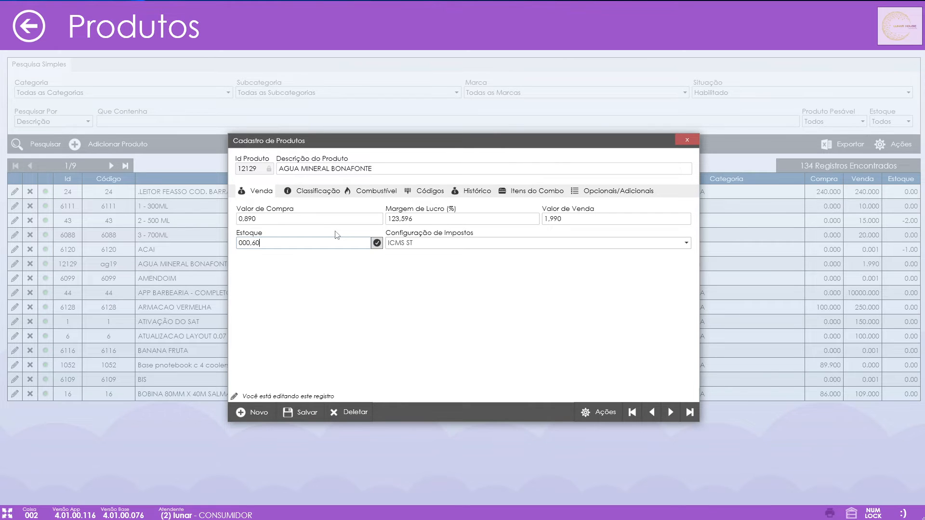
key(BackSpace)
key(BackSpace)
key(BackSpace)
key(BackSpace)
key(BackSpace)
key(BackSpace)
key(BackSpace)
text(60,00)
click(376, 245)
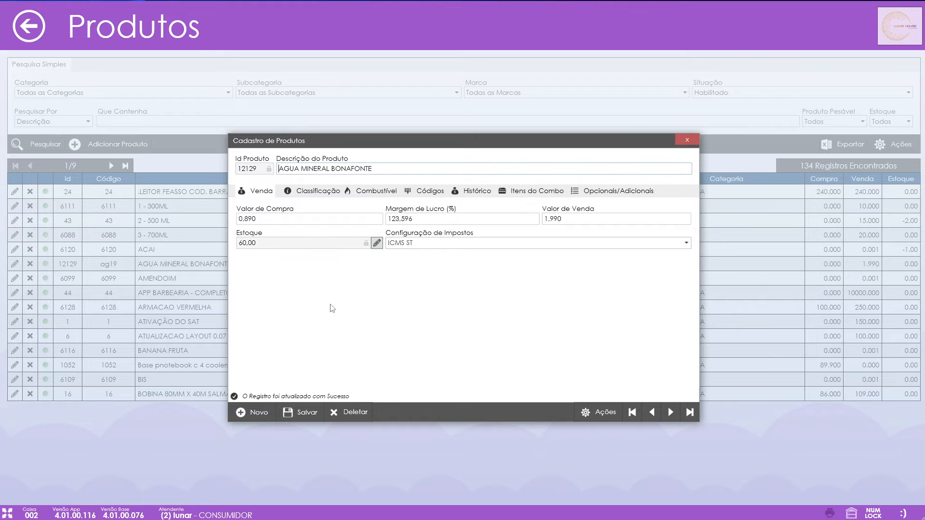
Step: Try to set the stock quantity to 80,00 by saving the record without confirming the quantity itself
click(377, 243)
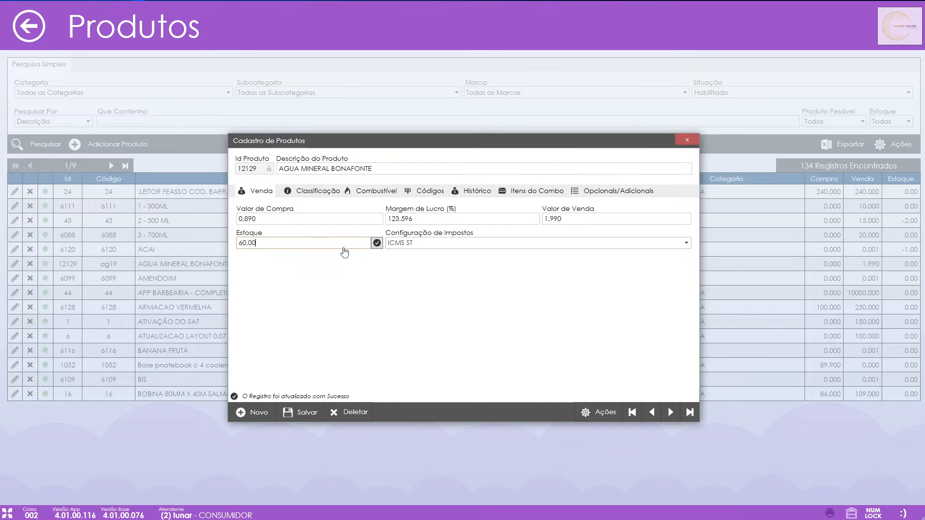
key(BackSpace)
key(BackSpace)
key(BackSpace)
text(8000)
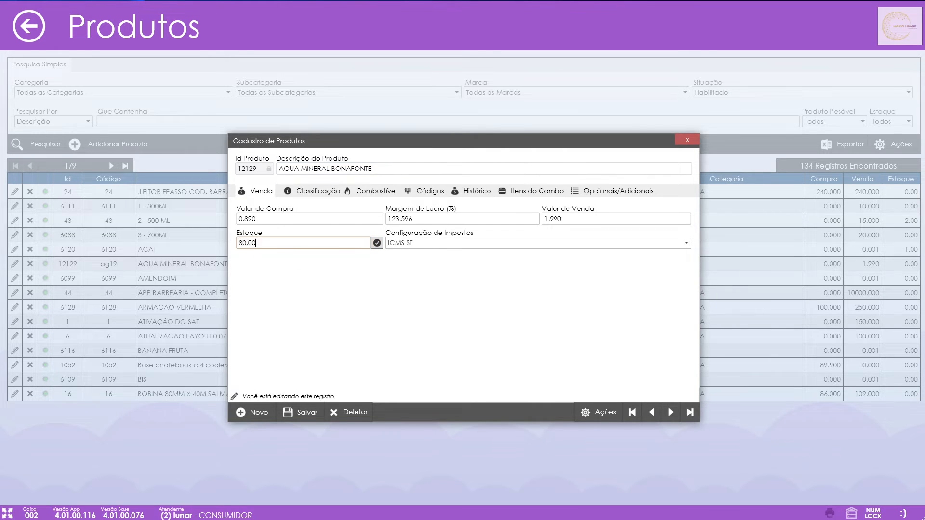
click(300, 412)
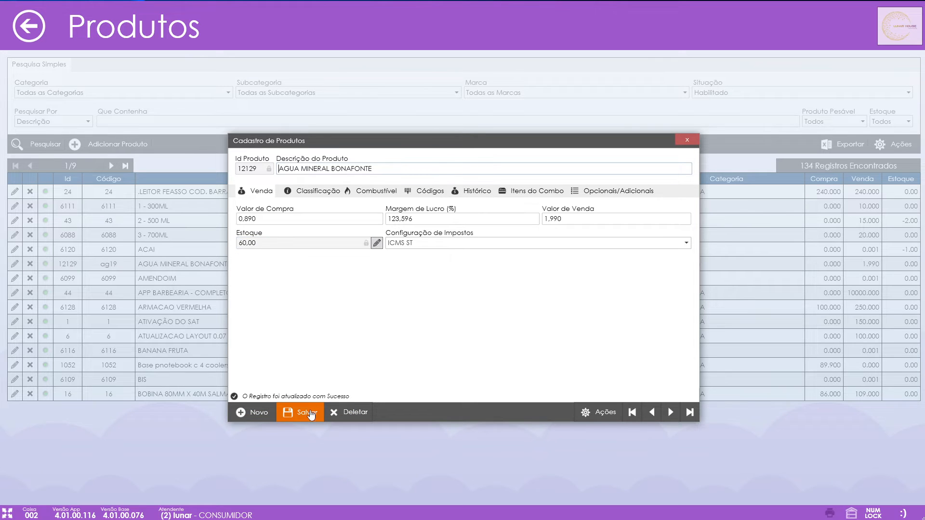
Step: Set the product's stock quantity to 80,00 and confirm it in the stock field
click(377, 243)
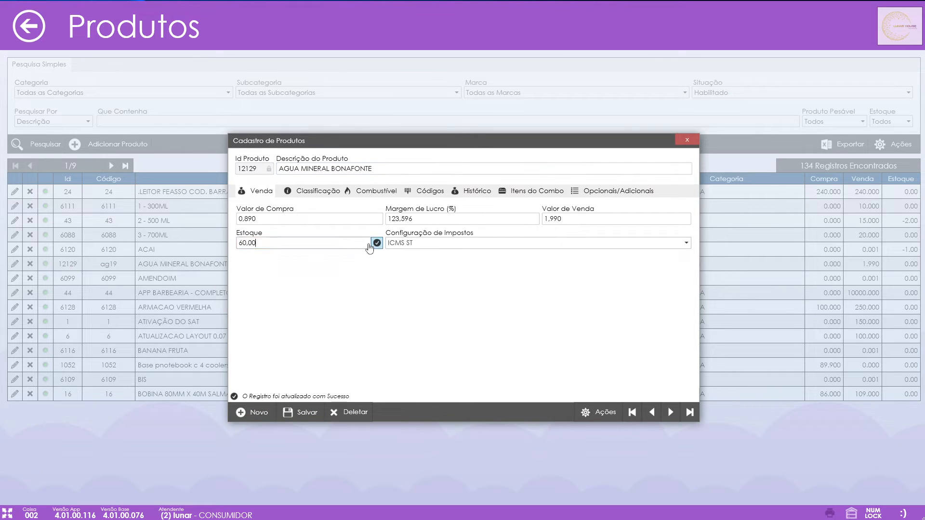
key(BackSpace)
key(BackSpace)
key(BackSpace)
key(BackSpace)
text(80,00)
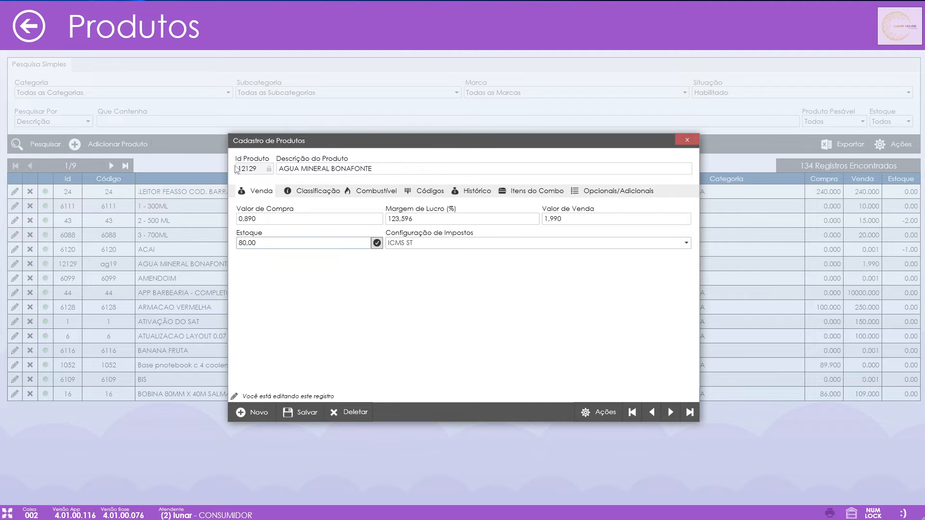
click(377, 244)
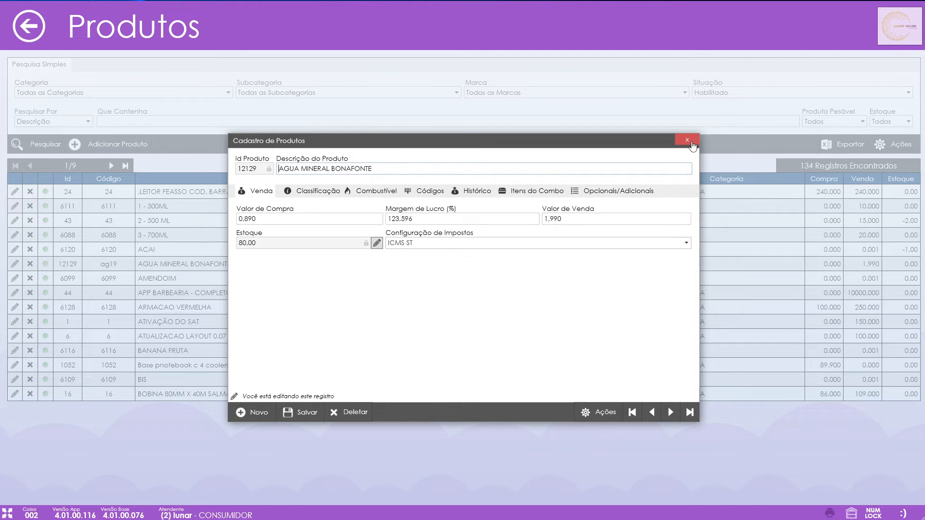
Step: Open the product's classification data and try to enter a category beginning with BE
click(323, 190)
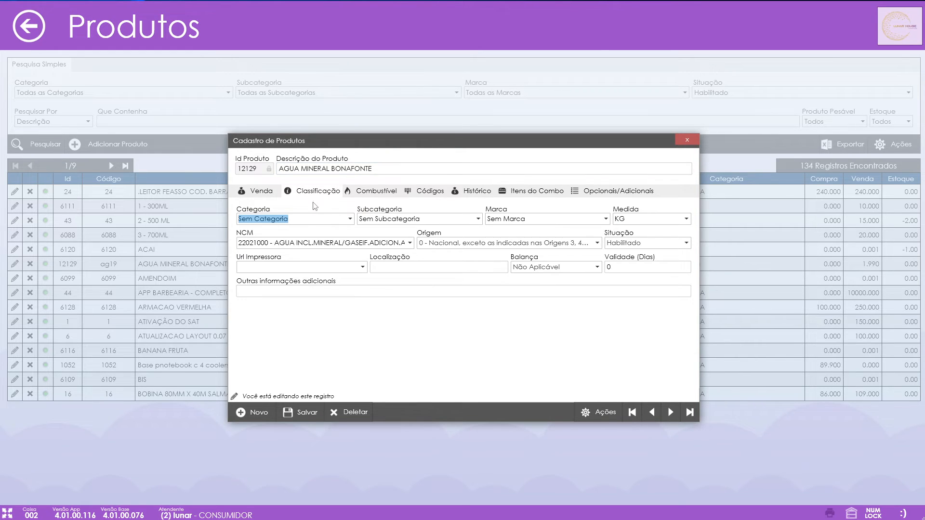
text(be)
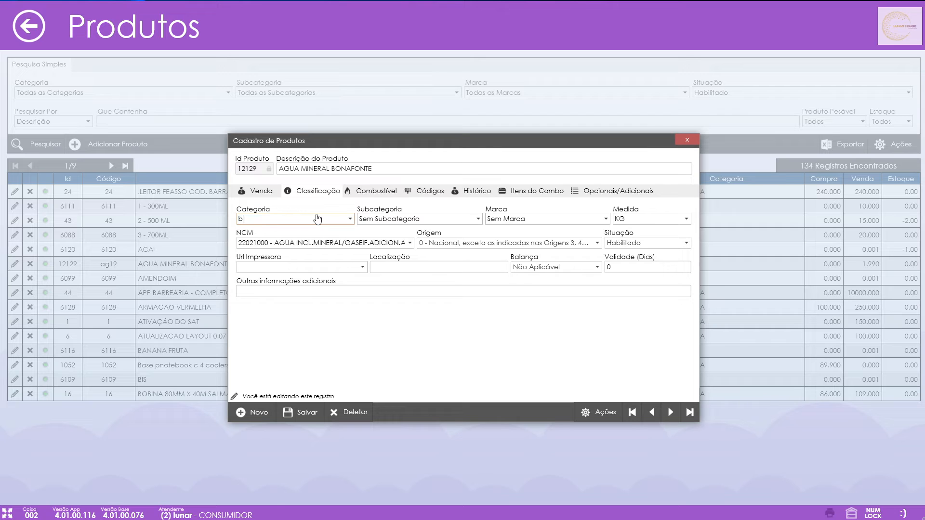
text(BE)
key(BackSpace)
key(BackSpace)
key(Down)
key(Down)
key(Down)
key(Down)
key(Down)
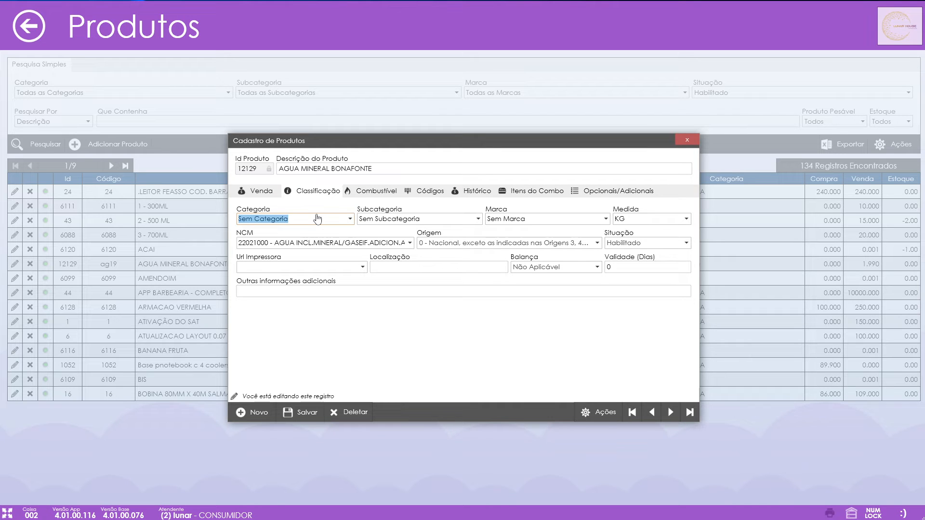
Step: Try to enter the new category 5 - BEBIDAS for the product
click(351, 219)
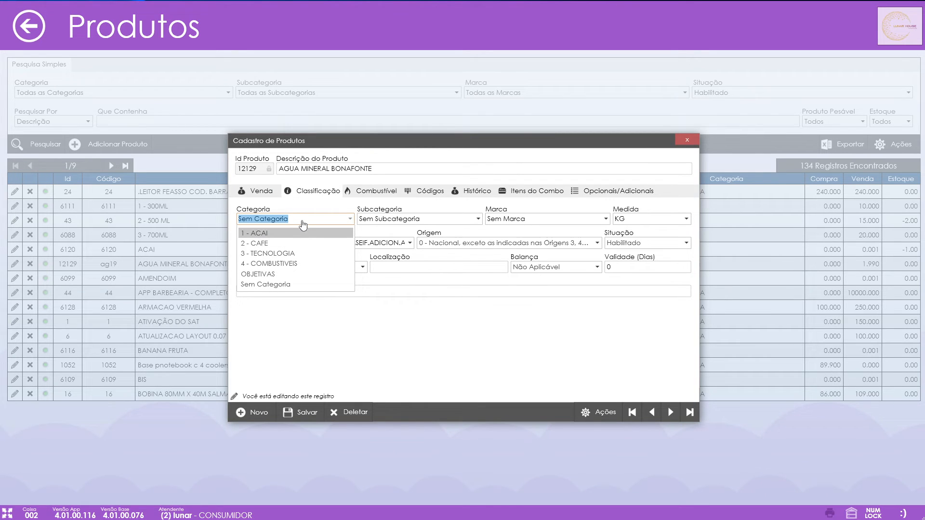
text(5)
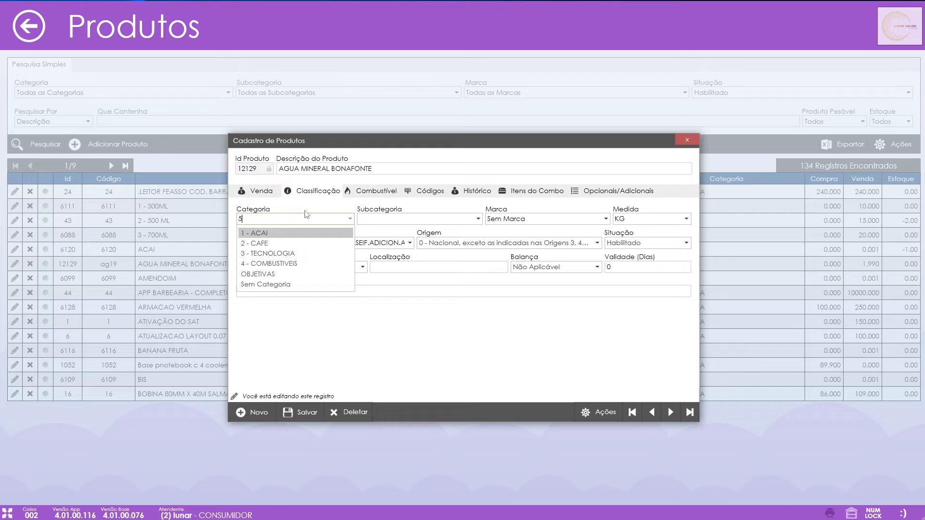
text( -)
text( BE)
key(BackSpace)
key(BackSpace)
text(BEBIDAS)
click(349, 228)
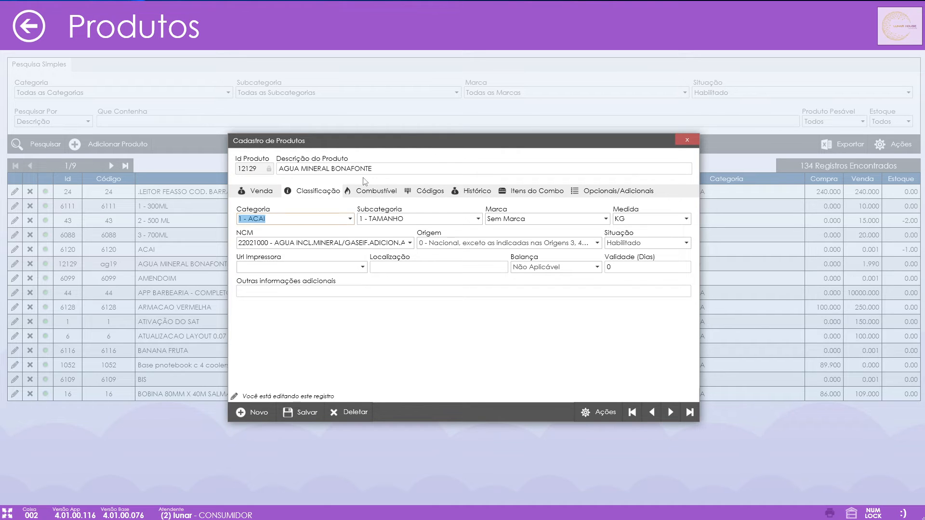
Step: Set the product's category to the new entry 5 - BEBIDAS
click(344, 221)
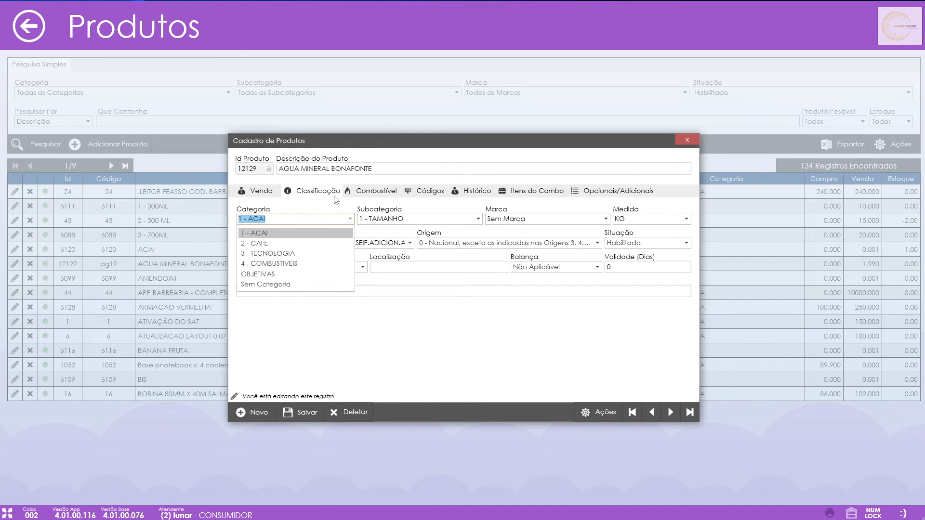
text(5 - BEBIDAS)
click(371, 337)
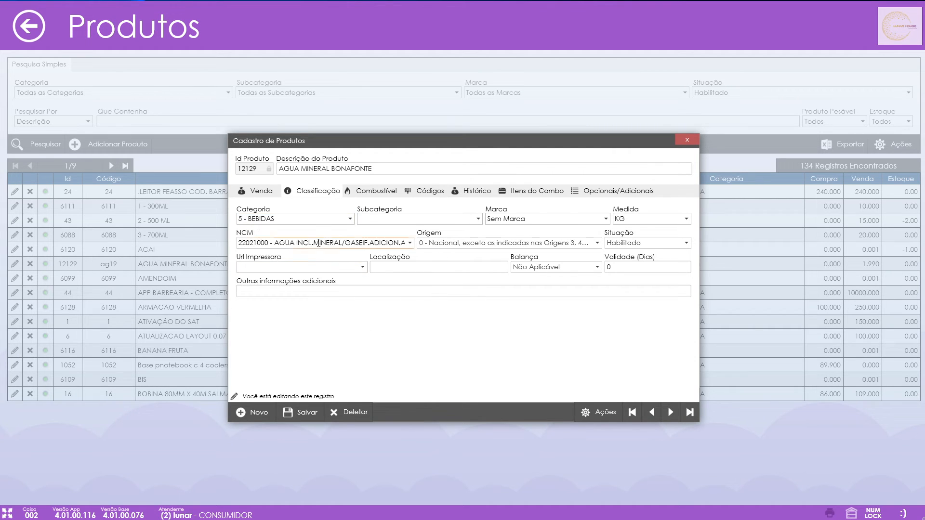
Step: Enter AGUA as the product's subcategory under 5 - BEBIDAS
click(311, 221)
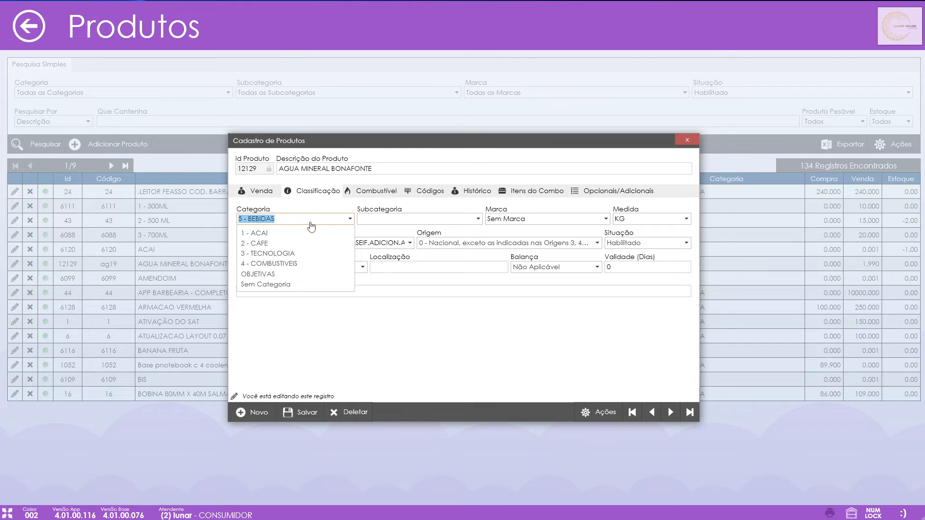
click(311, 222)
click(310, 222)
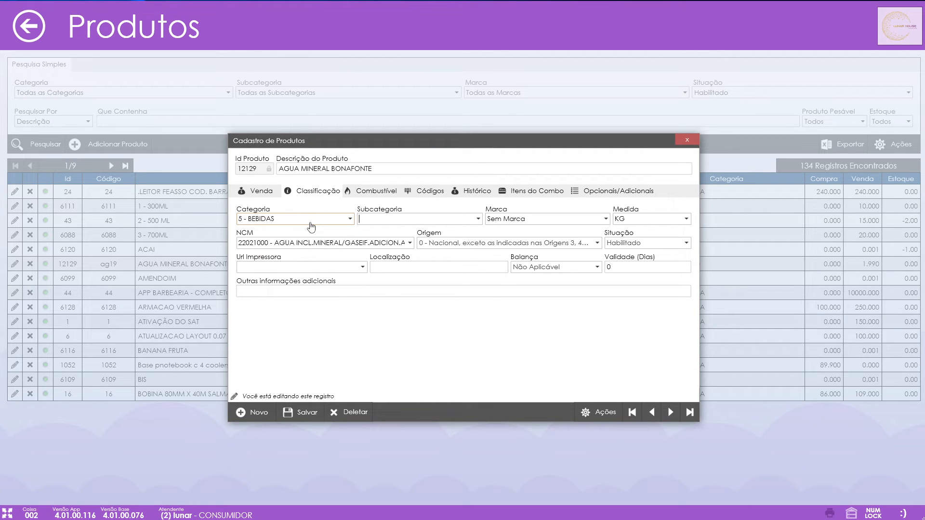
key(Tab)
text(AGUA)
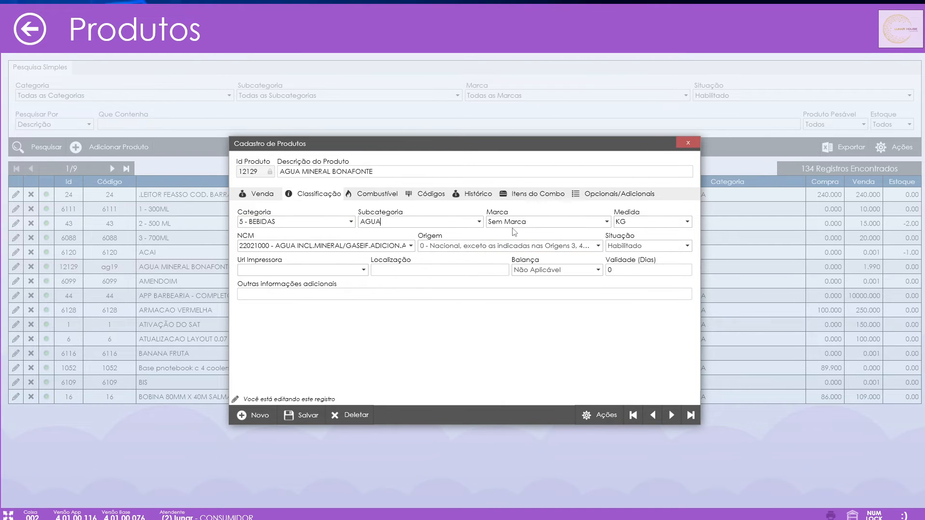
key(Tab)
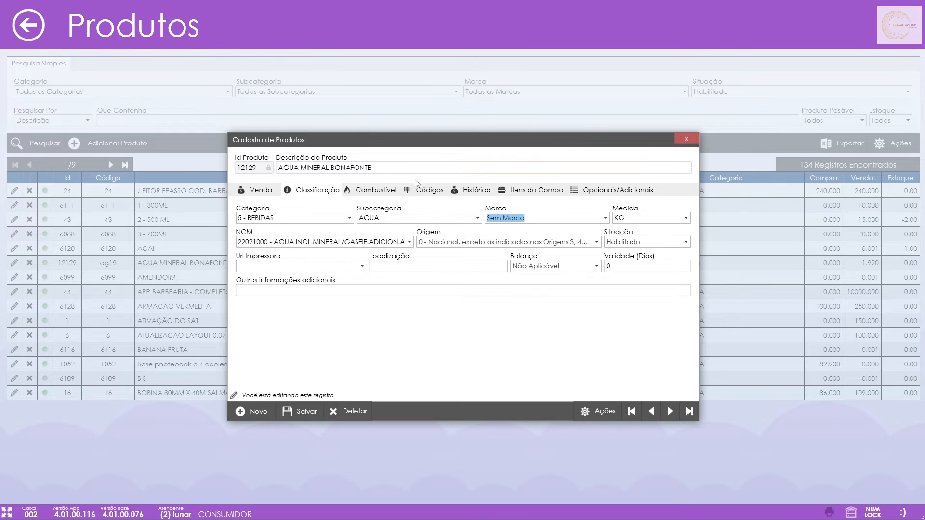
Step: Try to enter BONAFONTE as a new brand for the product
click(526, 221)
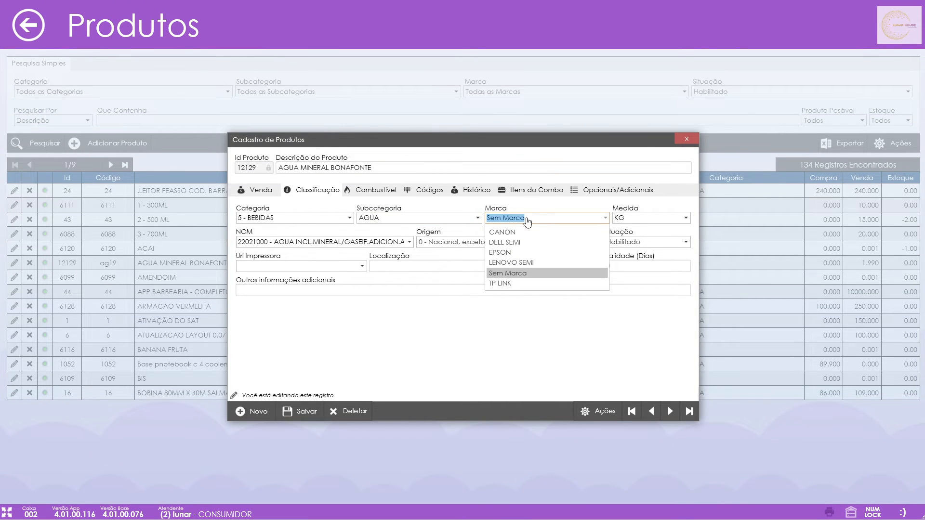
text(O)
key(BackSpace)
text(NON)
key(BackSpace)
key(BackSpace)
key(BackSpace)
text(BONAFONTE)
key(Return)
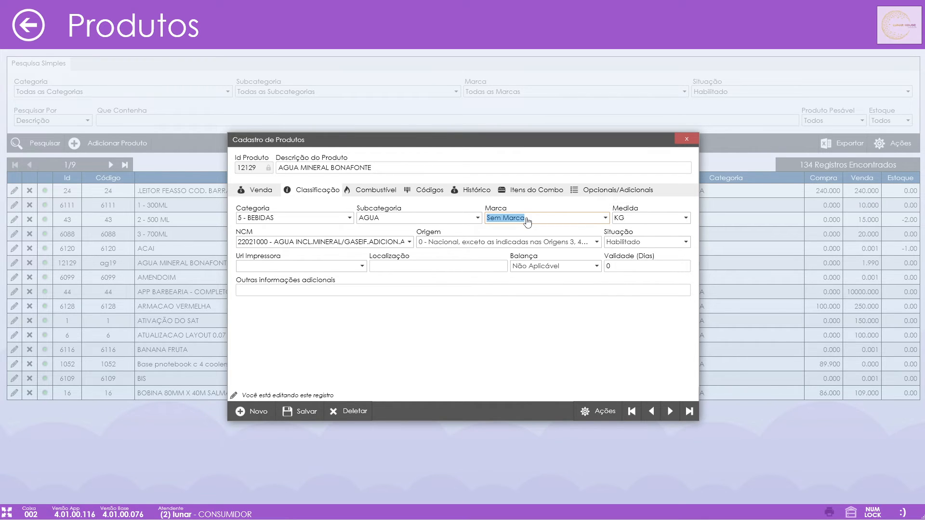
Step: Set the product's brand to BONAFONTE and its unit of measure to UN
text(BONAFONTE)
key(Tab)
click(656, 220)
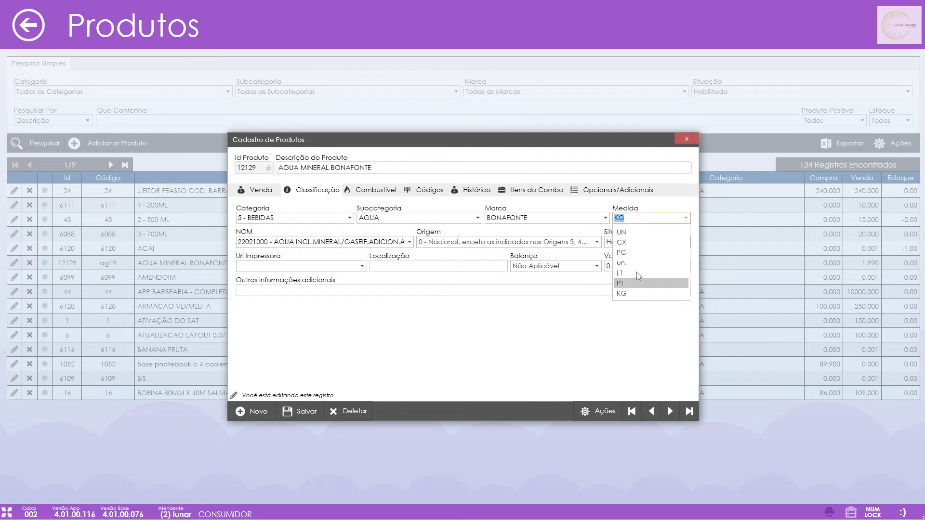
click(622, 232)
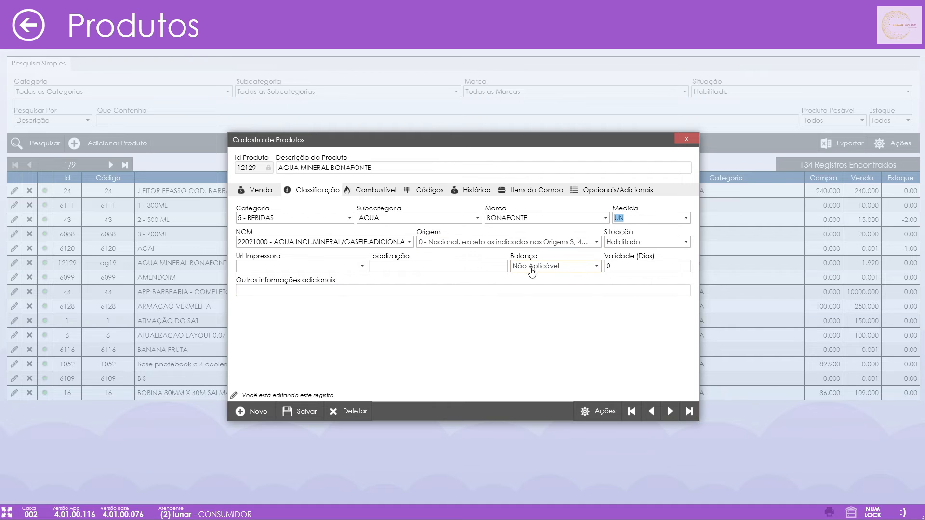
Step: Set the product's scale option to Produto Unitário
click(551, 271)
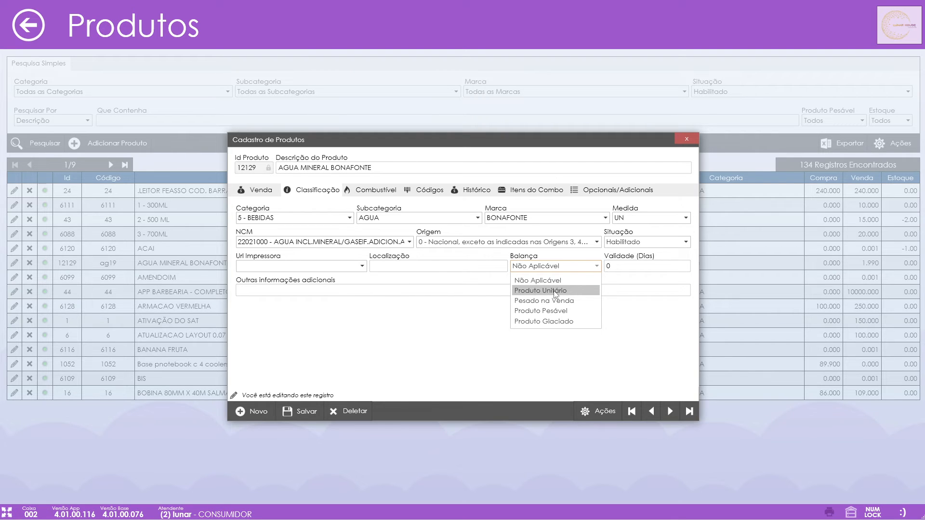
click(556, 291)
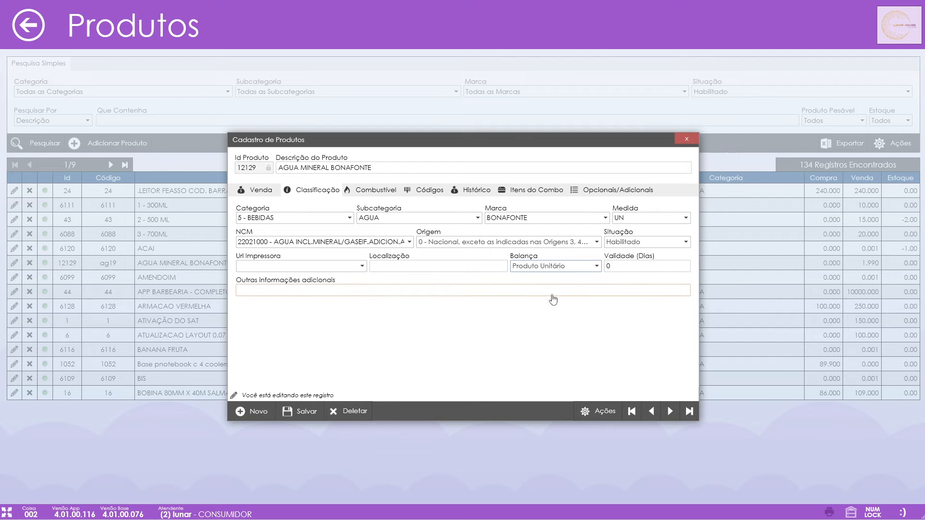
Step: Set the product's scale option to Não Aplicável
click(555, 270)
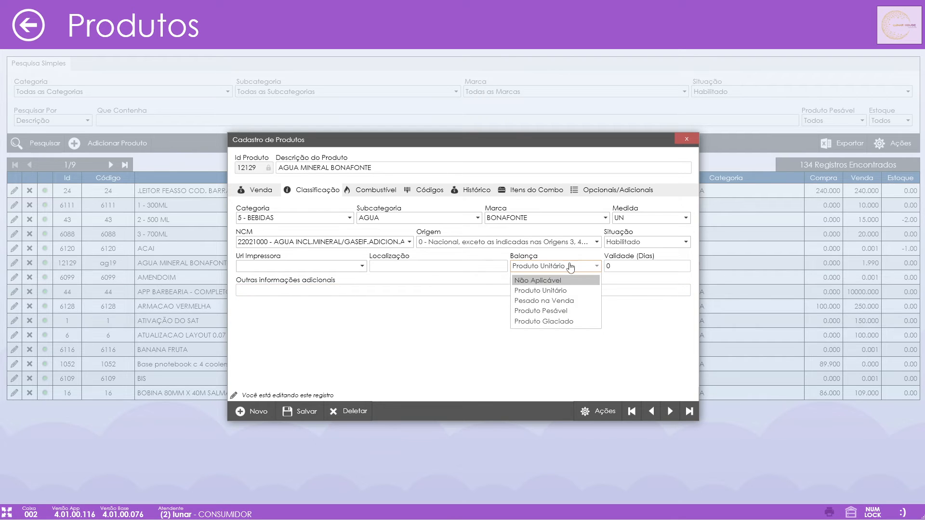
click(642, 355)
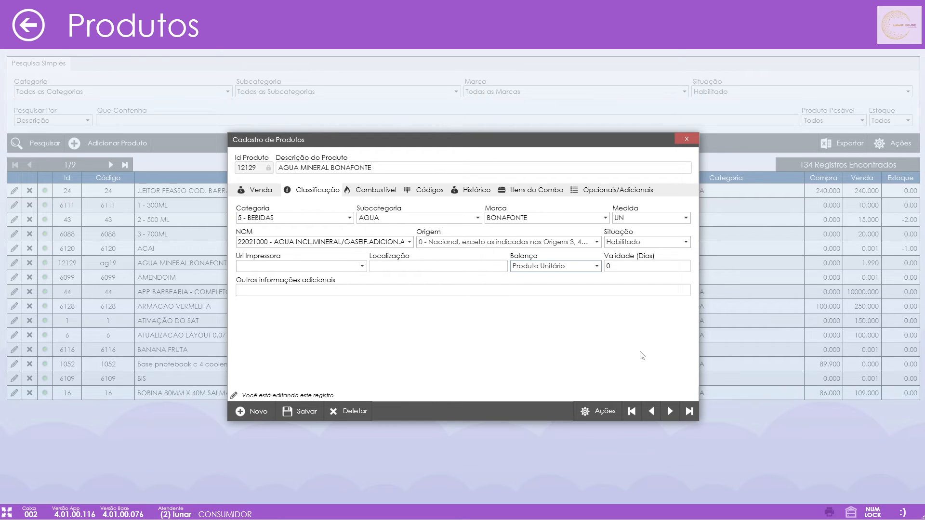
click(542, 266)
click(541, 280)
click(613, 269)
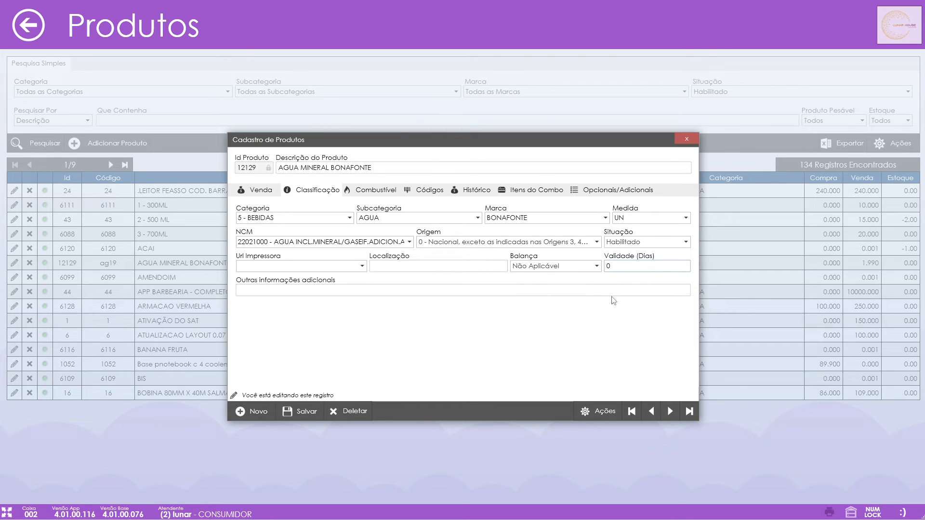
click(587, 269)
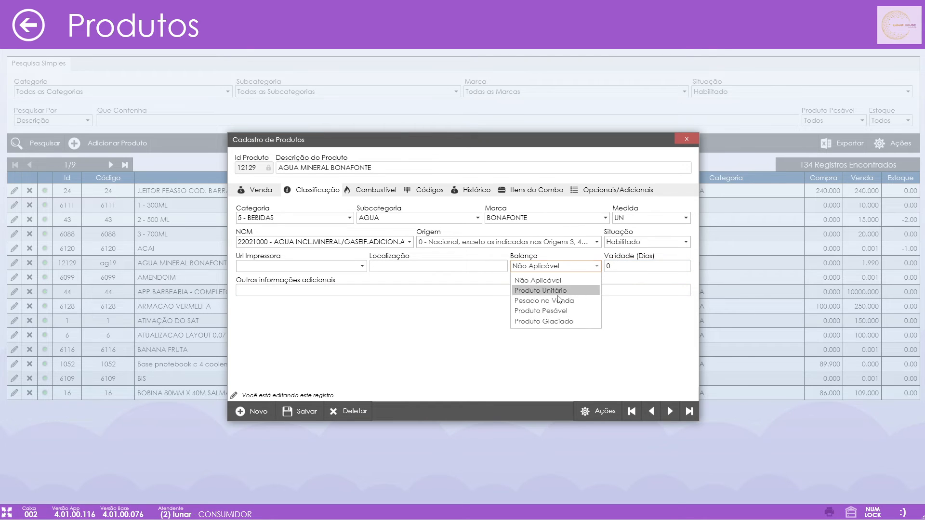
click(623, 274)
click(623, 268)
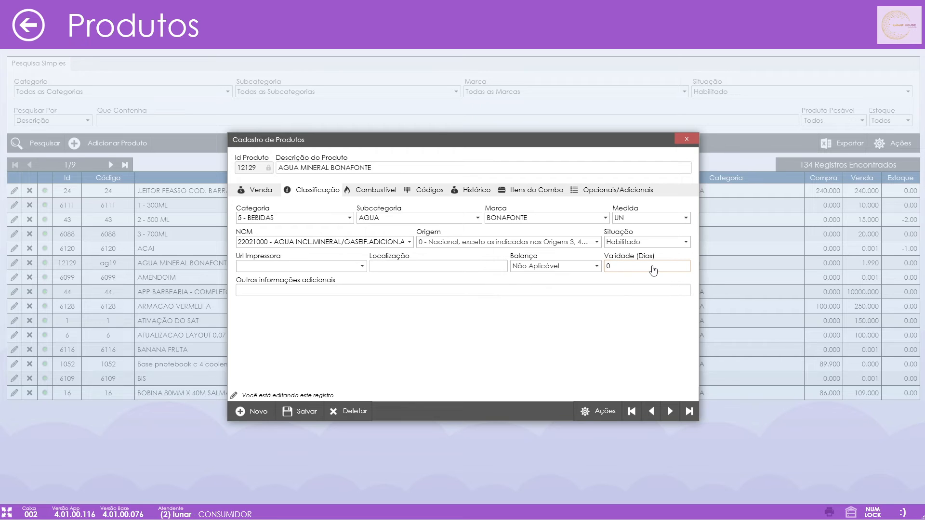
Step: Examine the printer addresses available for the product and its fuel data fields
click(440, 270)
click(362, 267)
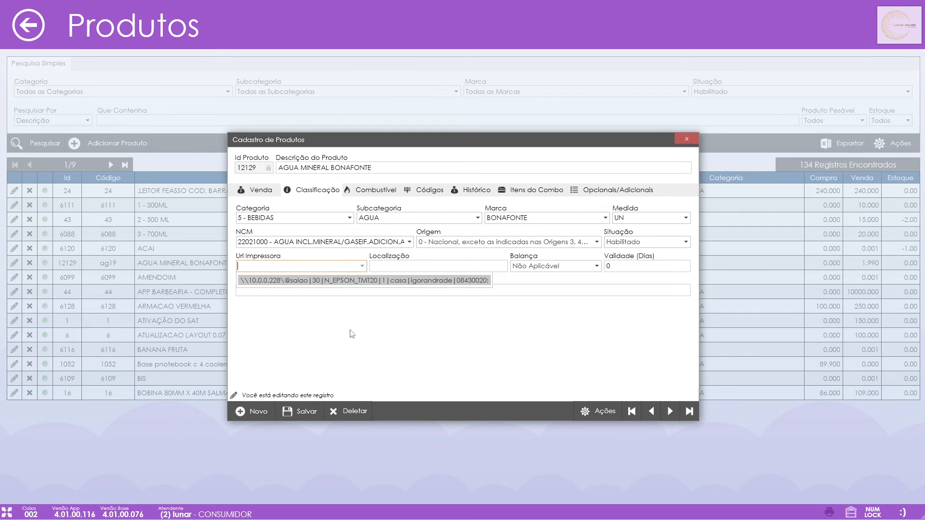
click(377, 352)
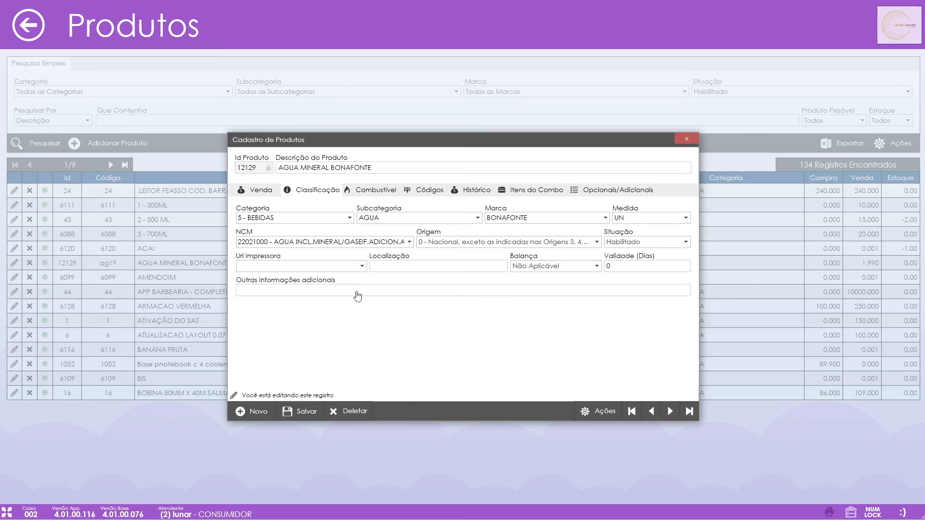
click(358, 268)
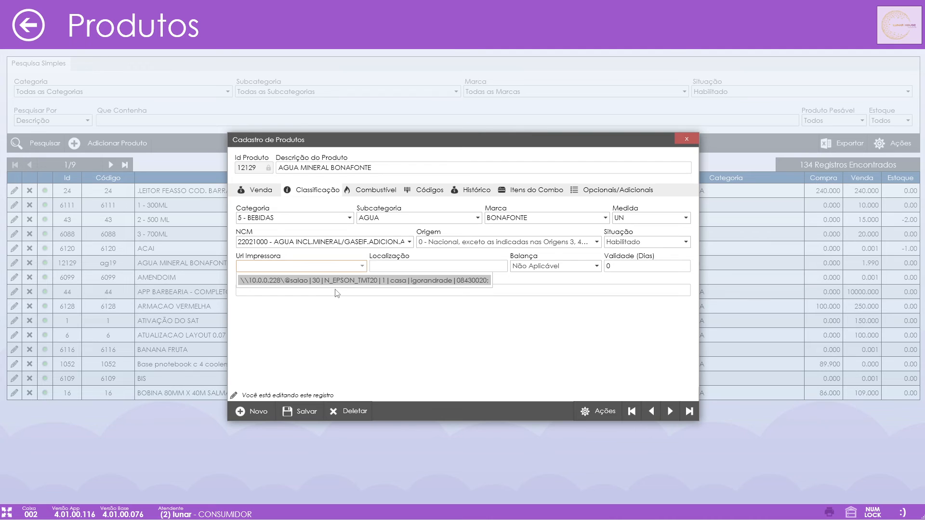
click(335, 292)
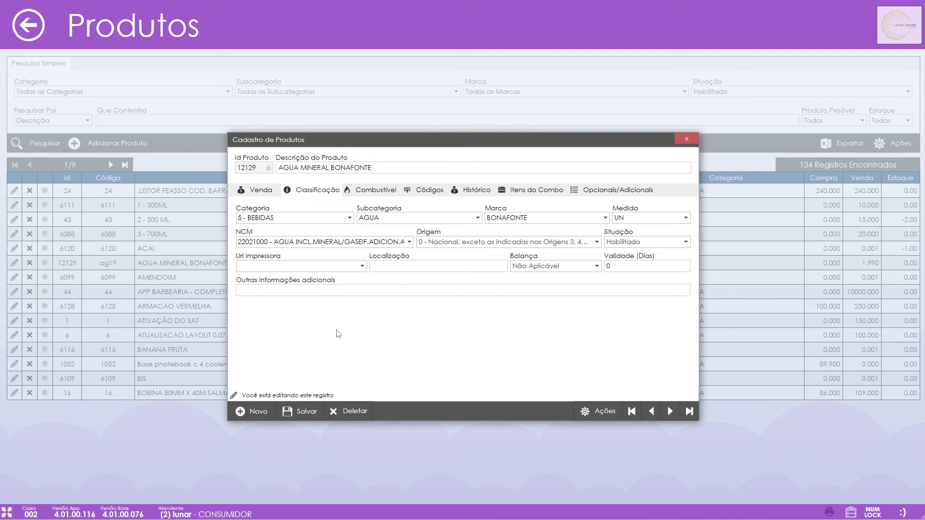
click(351, 267)
click(354, 268)
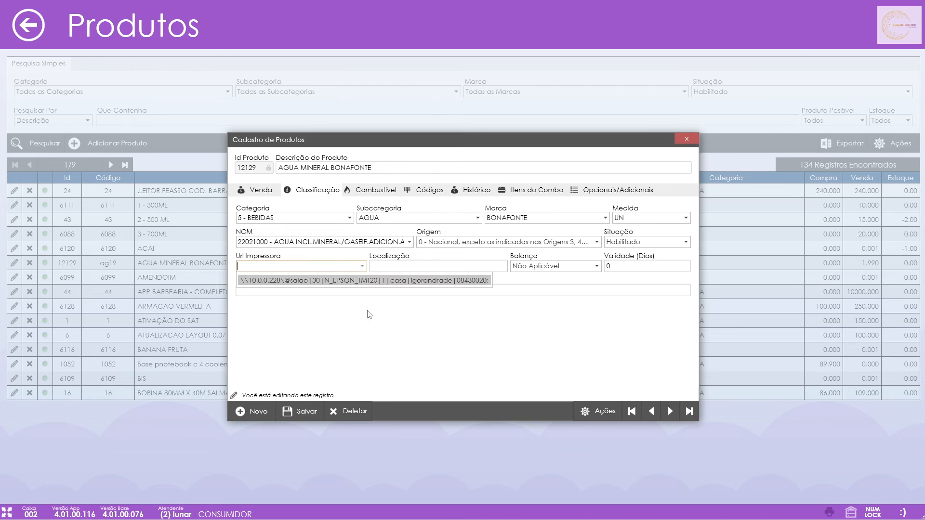
click(365, 379)
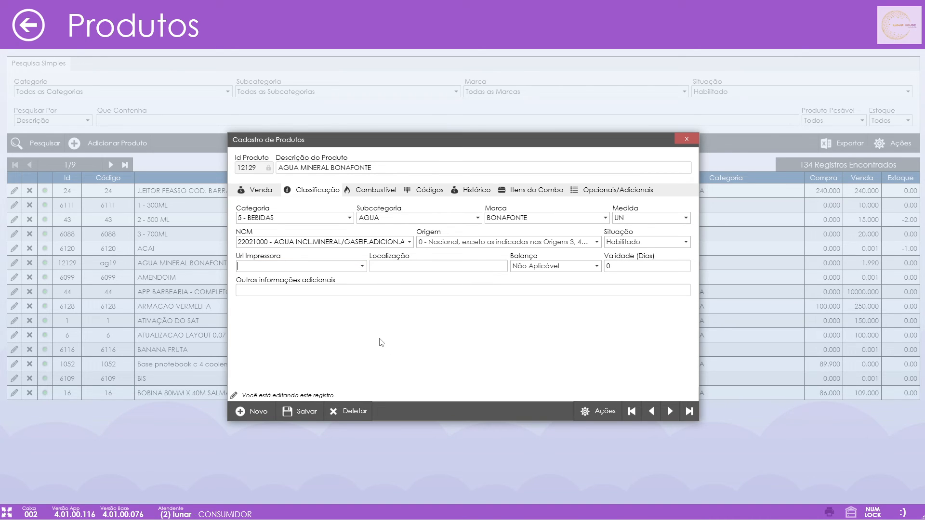
click(356, 267)
click(353, 281)
click(353, 294)
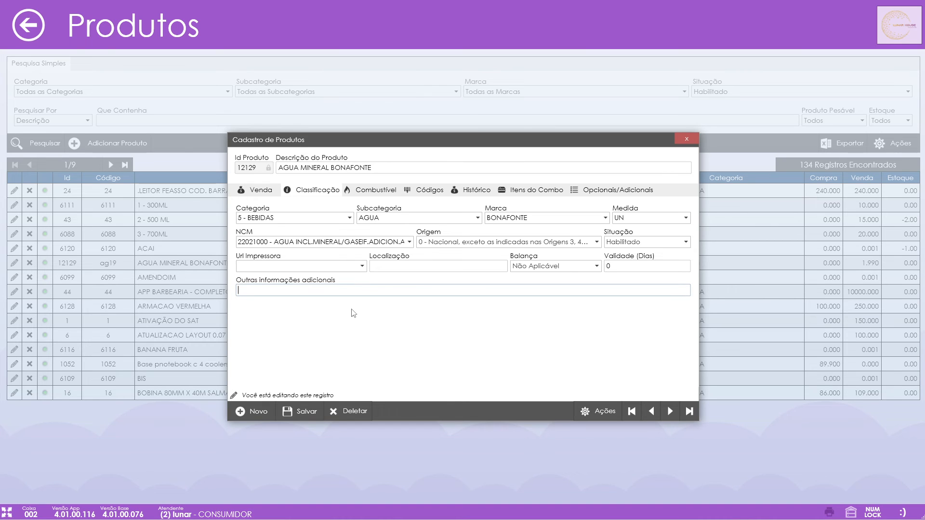
click(376, 190)
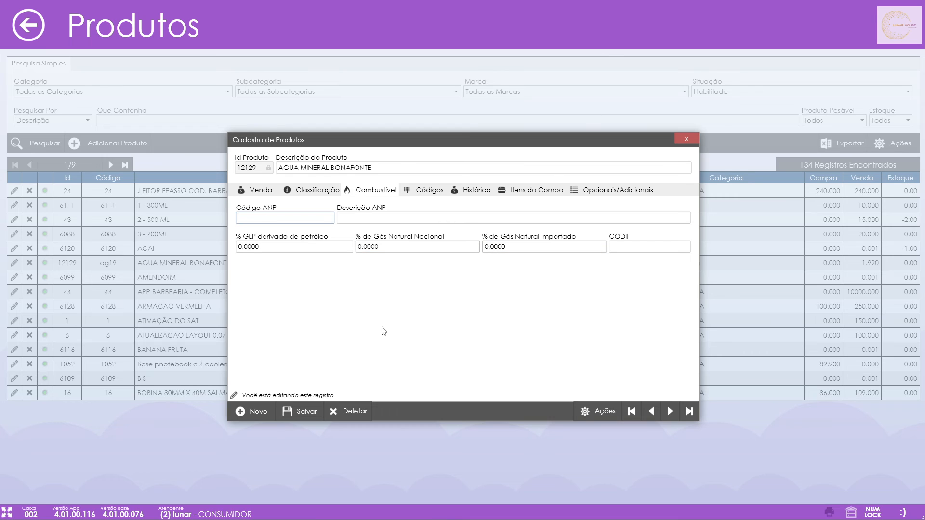
click(432, 192)
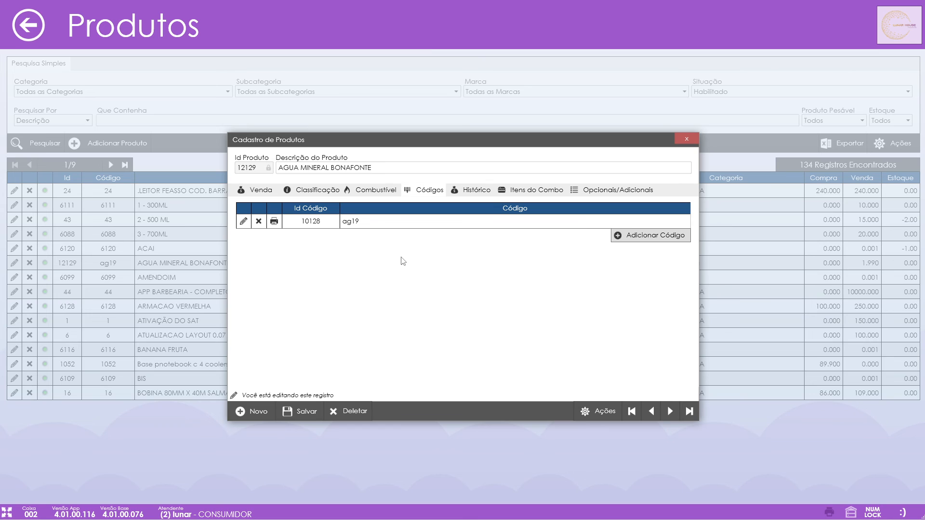
click(667, 237)
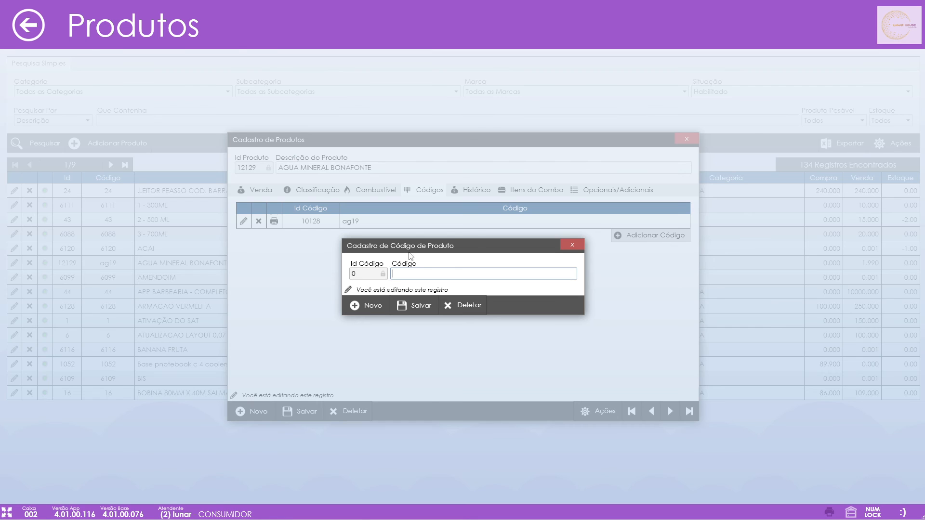
click(400, 275)
text(7897395020201)
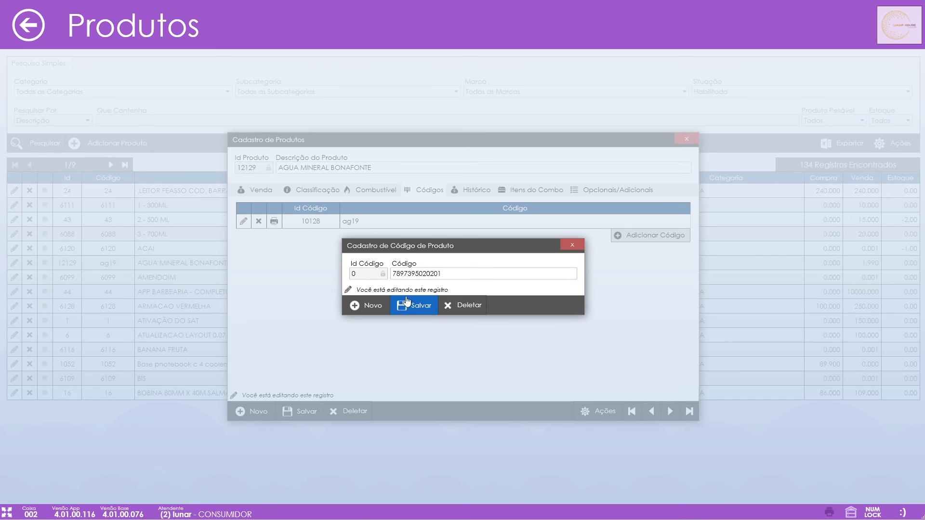
click(407, 304)
click(566, 247)
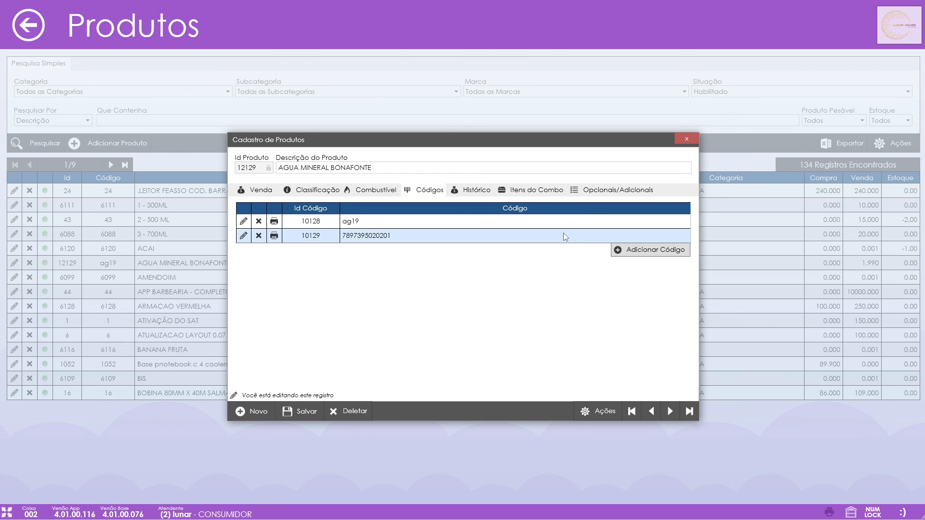
Step: Review the product's movement history, combo items, optional add-ons and sale details
click(474, 192)
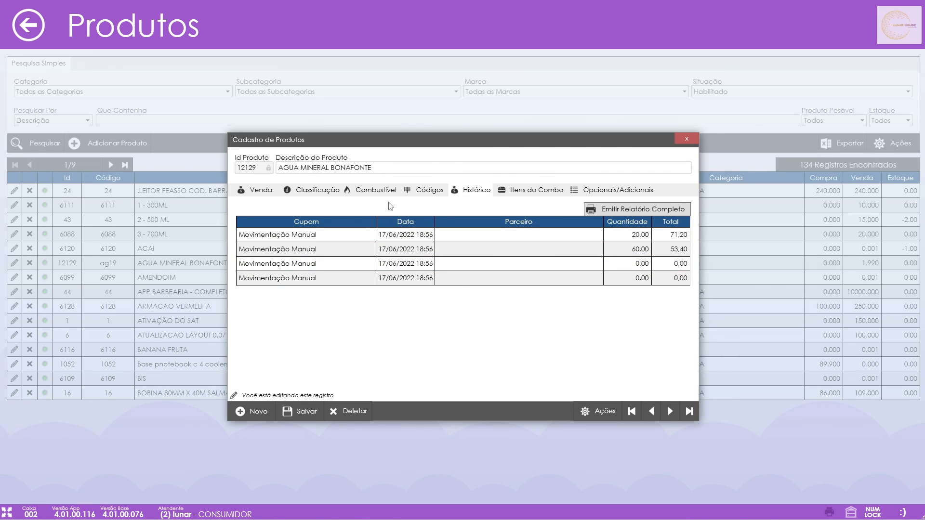
click(520, 194)
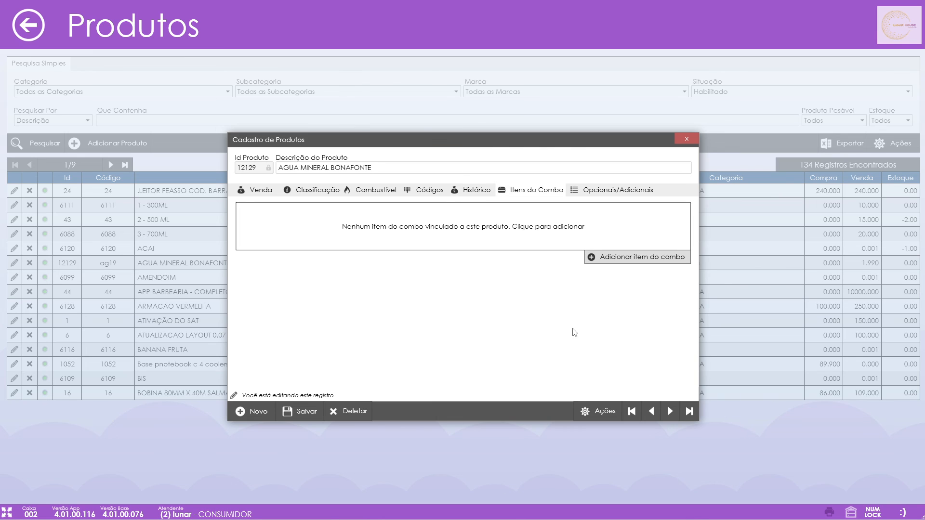
click(641, 194)
click(552, 193)
click(577, 193)
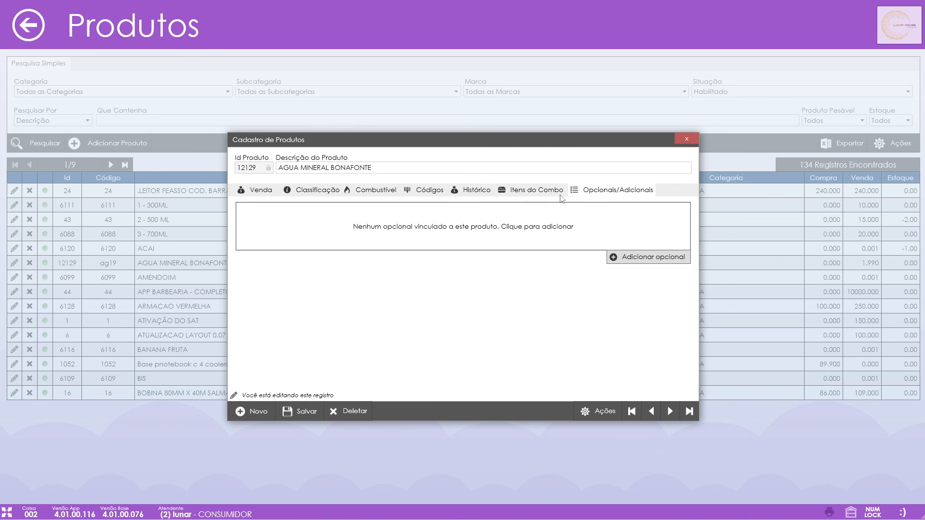
click(559, 194)
click(571, 192)
click(549, 193)
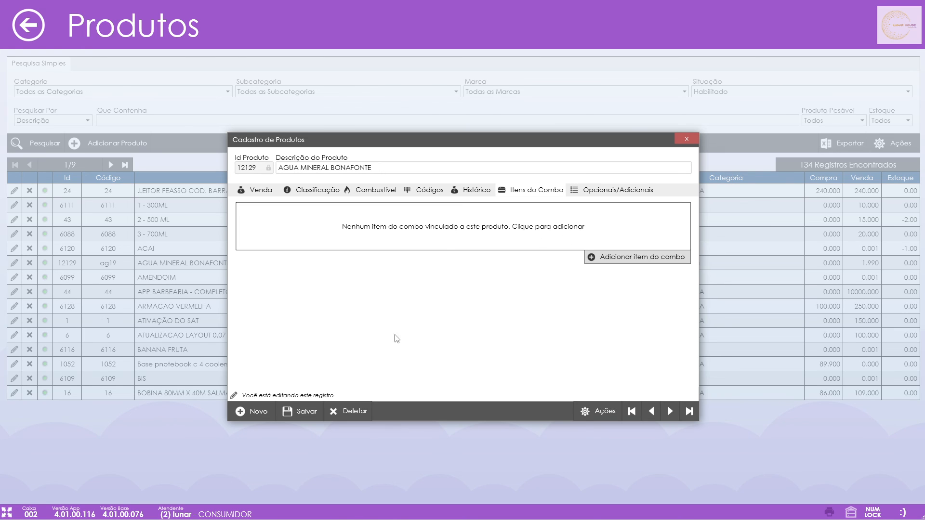
click(262, 190)
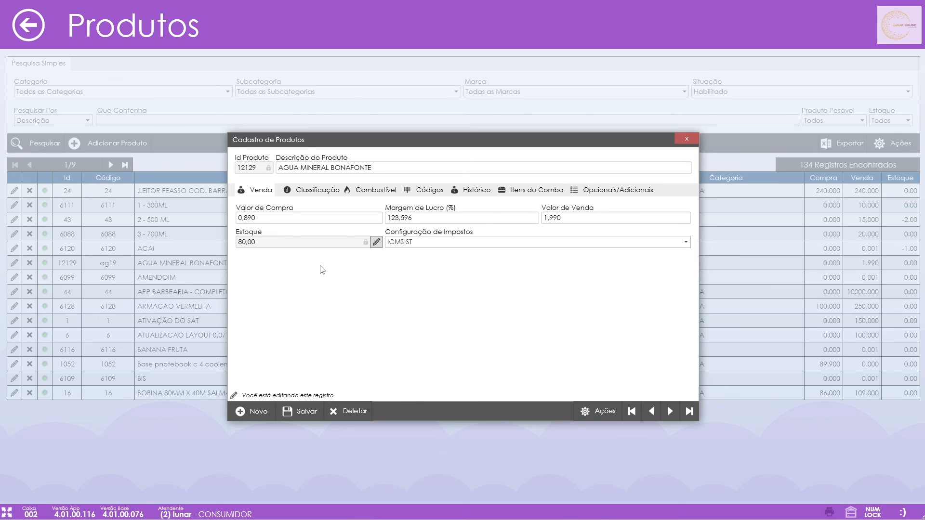